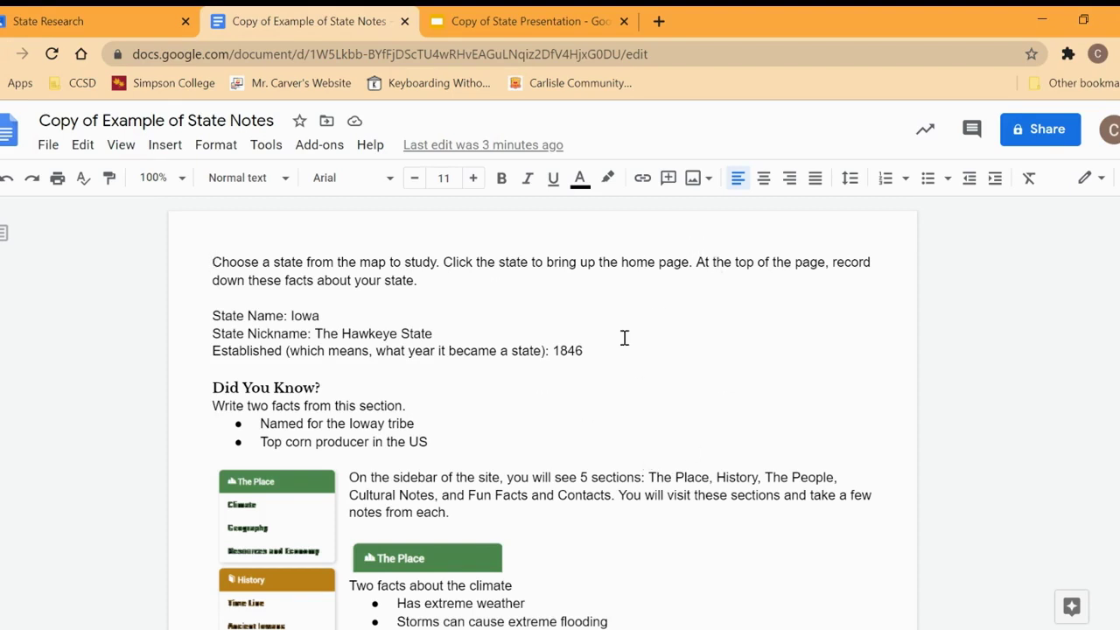
Replace the State Name title placeholder on the title slide with 'Iowa'
scroll(510, 385, "down", 4)
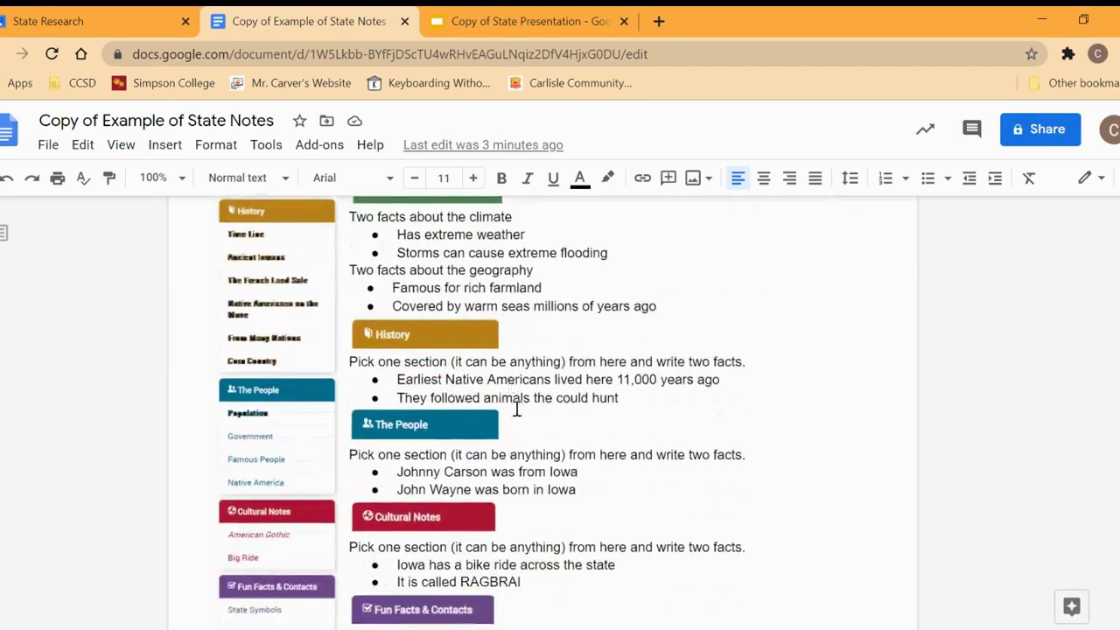
scroll(512, 418, "down", 1)
scroll(507, 429, "up", 6)
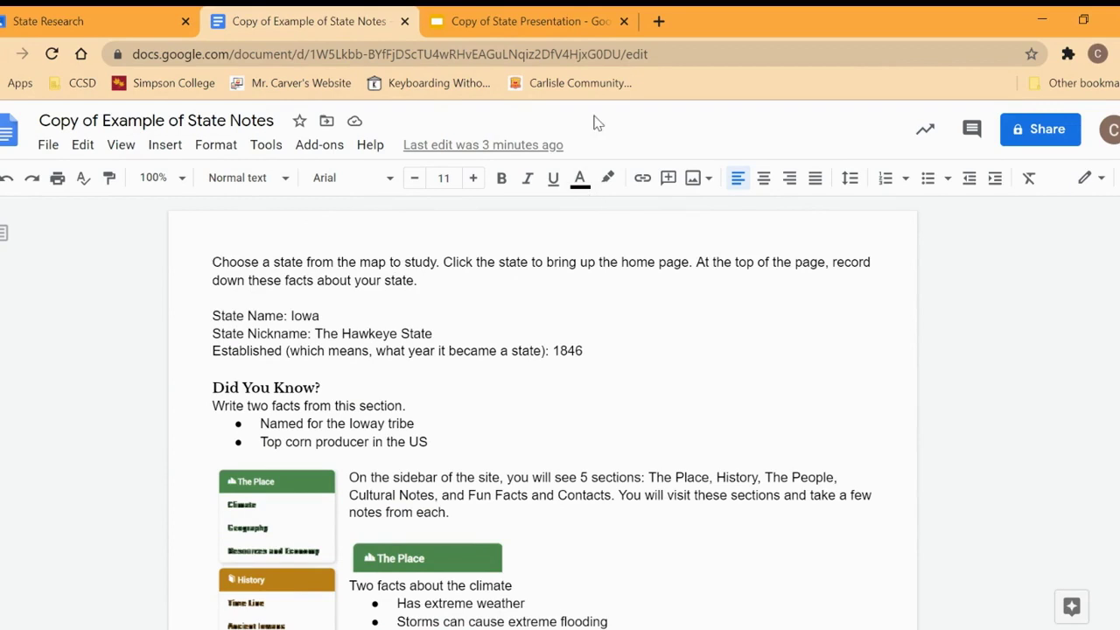
left_click(532, 23)
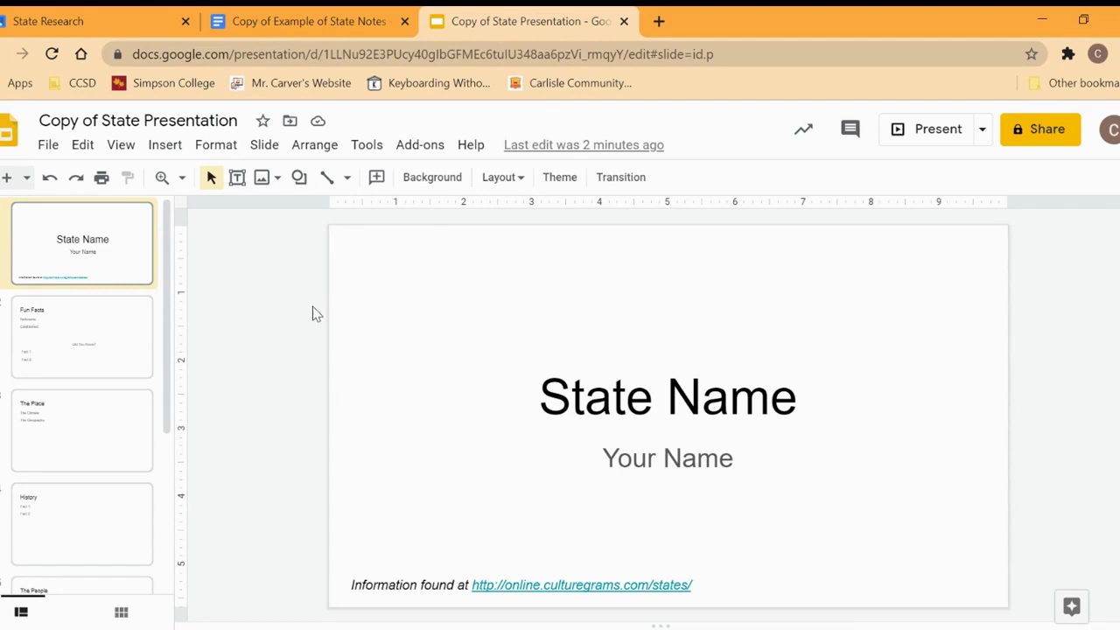
left_click(305, 22)
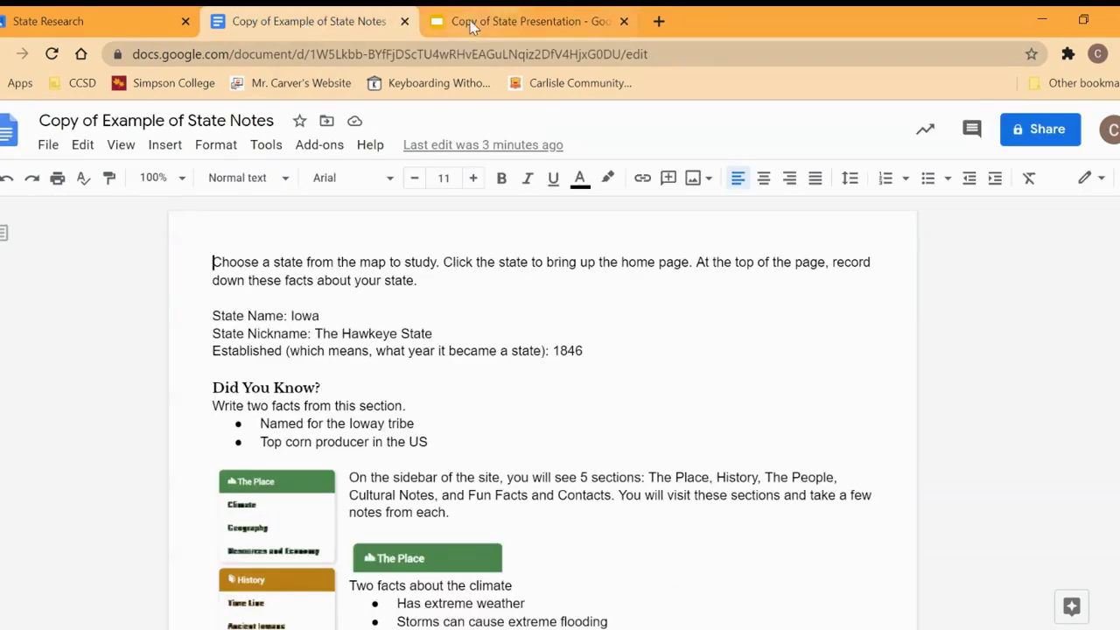
left_click(470, 26)
left_click(317, 26)
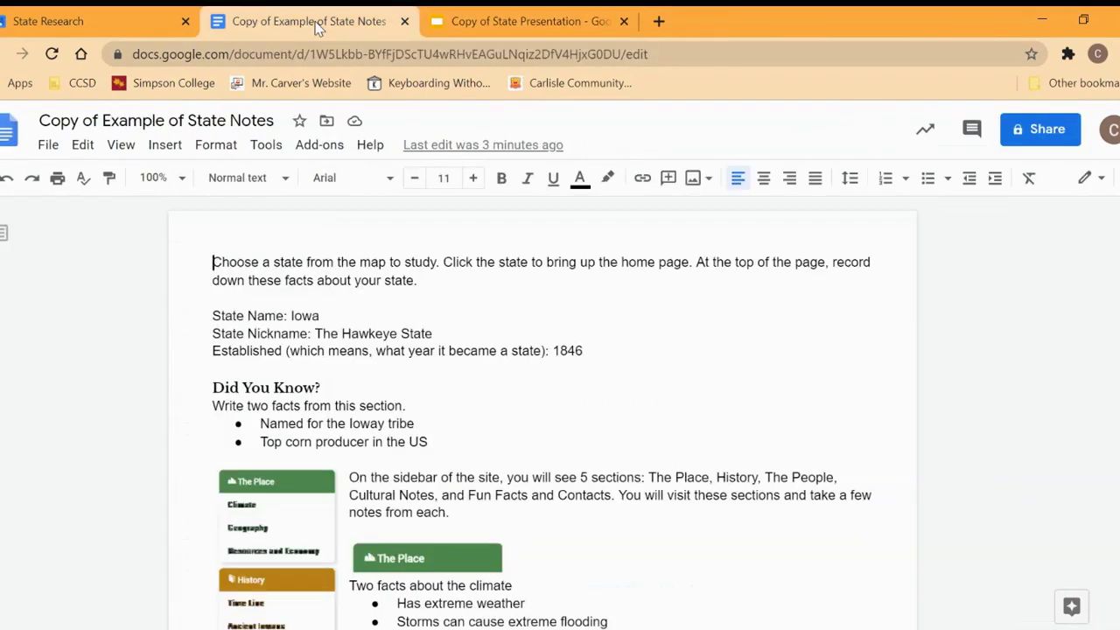
left_click(490, 21)
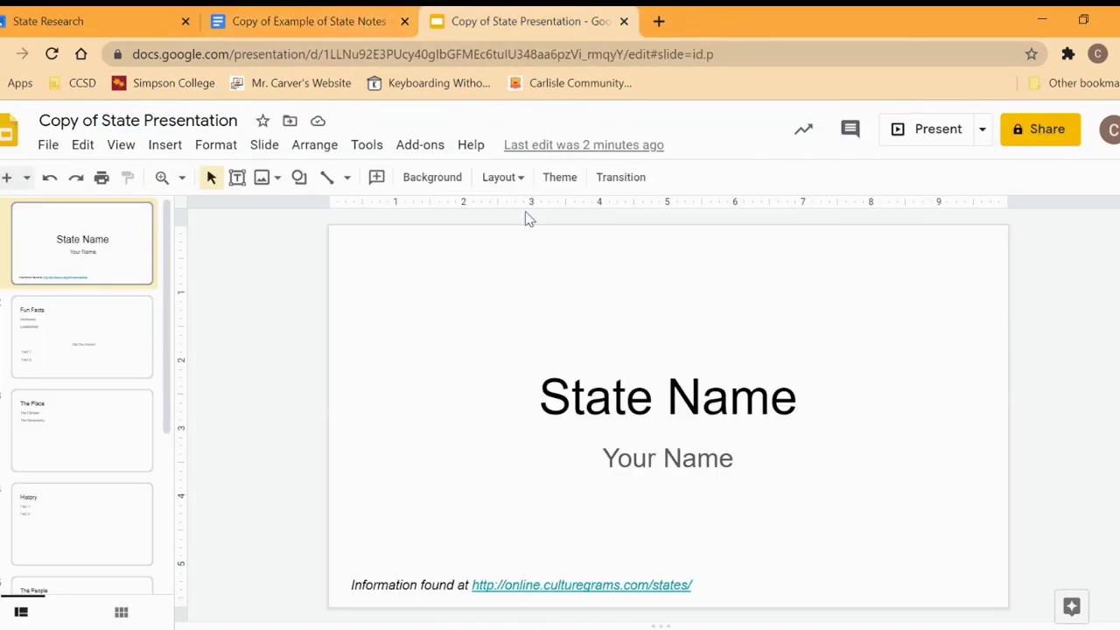
left_click(698, 394)
left_click_drag(794, 396, 544, 387)
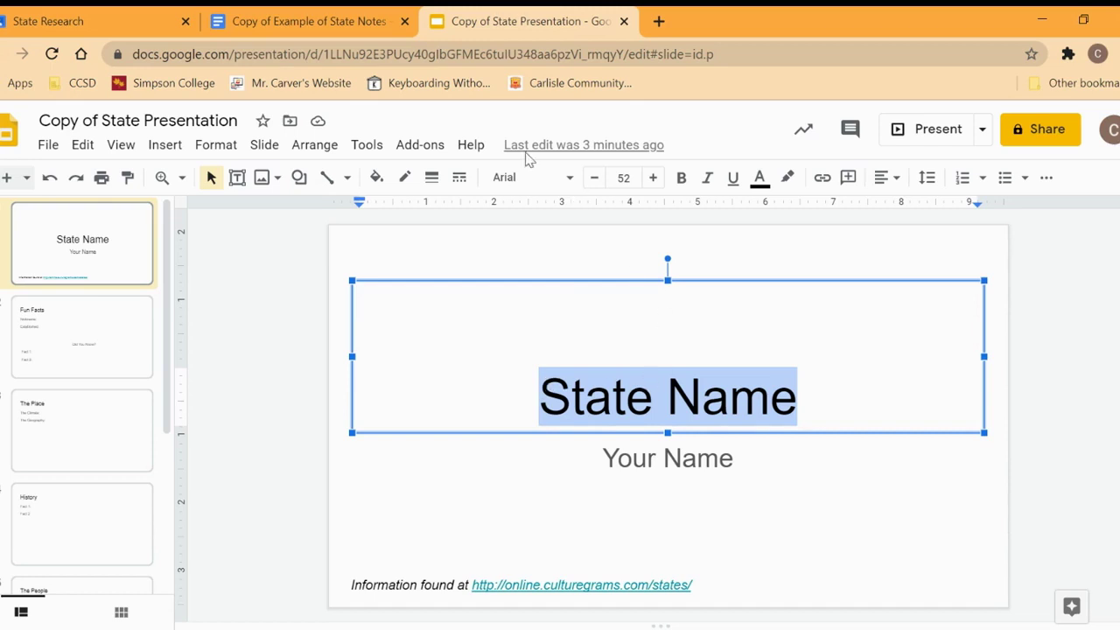
type("Iowa")
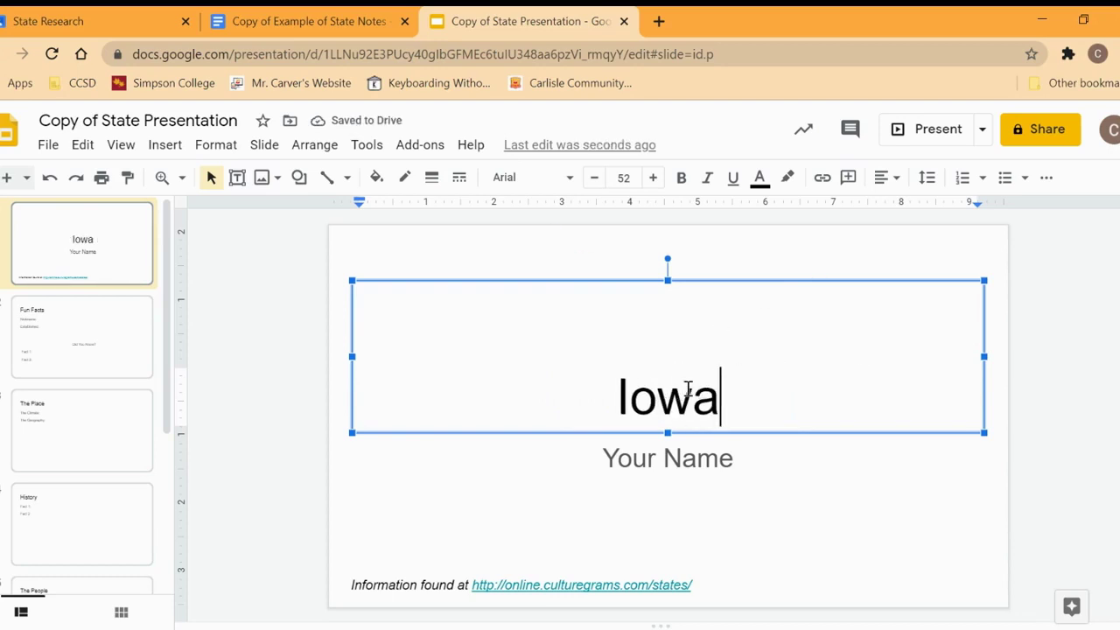
Replace the Your Name subtitle placeholder with the presenter's name
left_click(697, 460)
left_click_drag(719, 464, 630, 459)
left_click(743, 463)
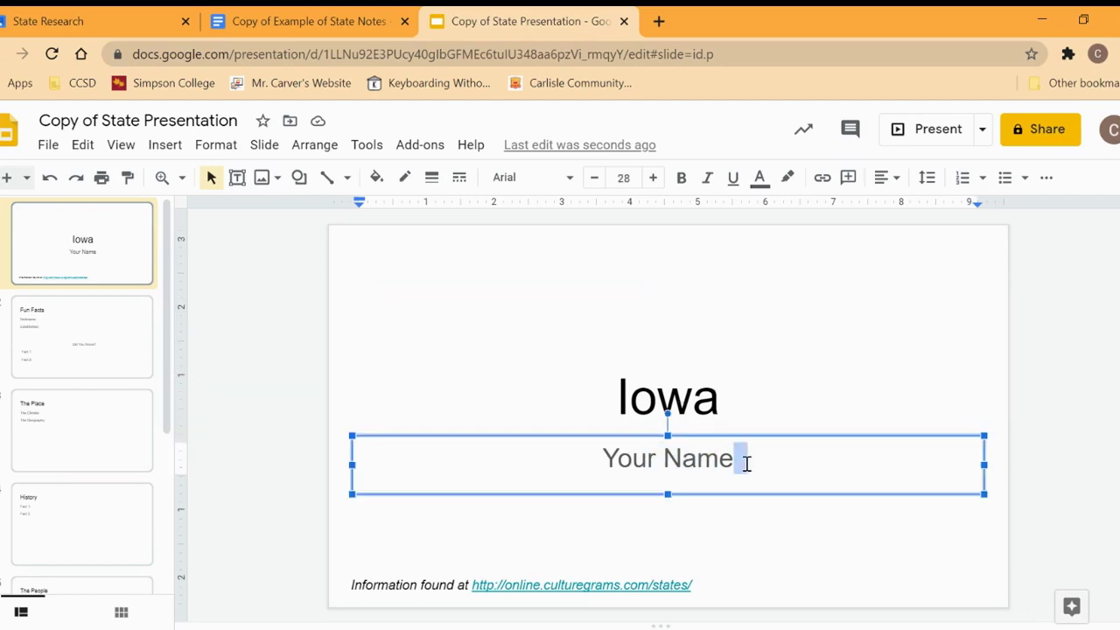
left_click_drag(761, 463, 568, 448)
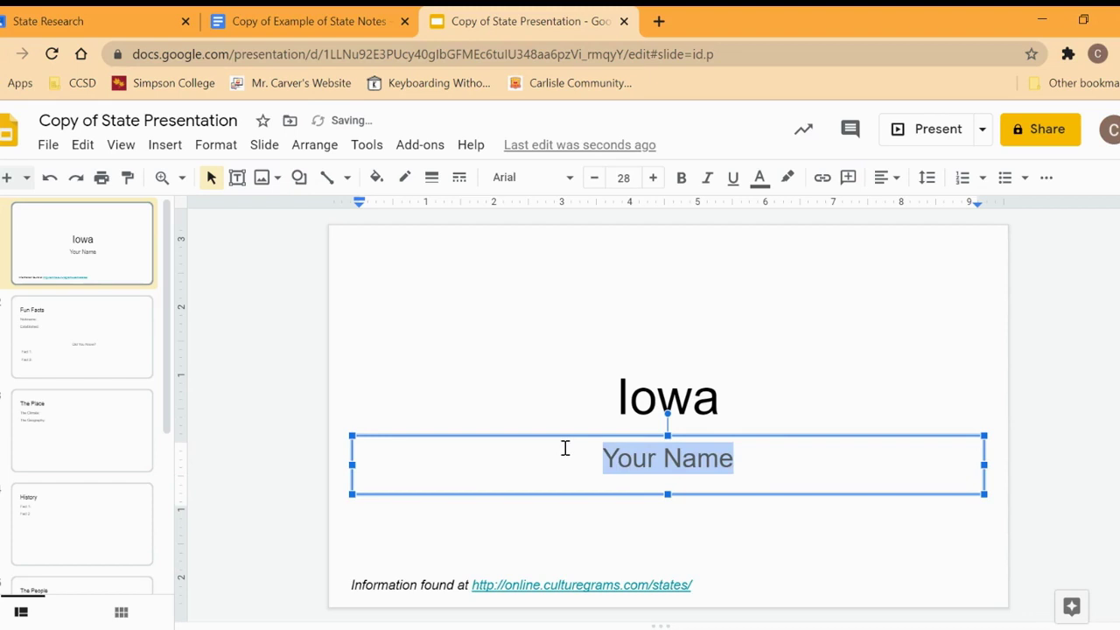
type("Mr. Carver")
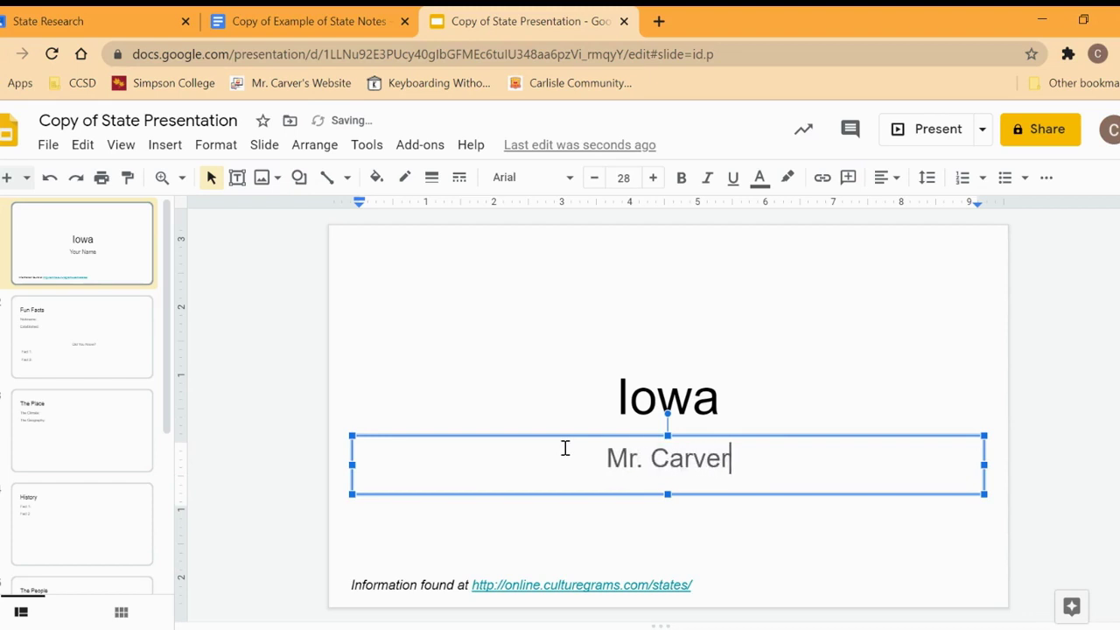
left_click(399, 359)
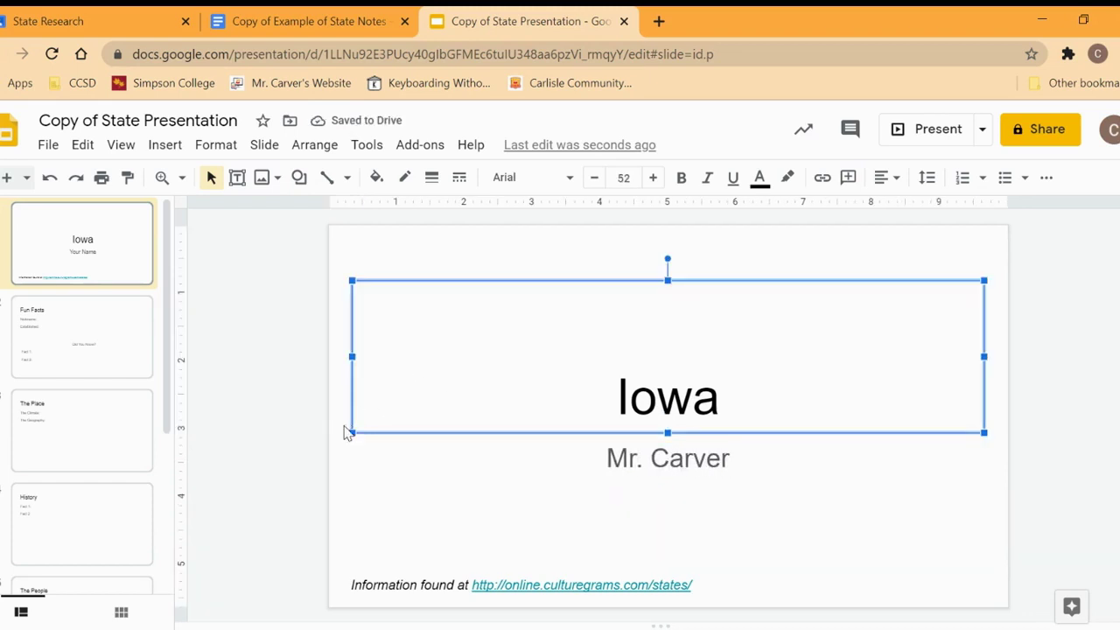
left_click(345, 430)
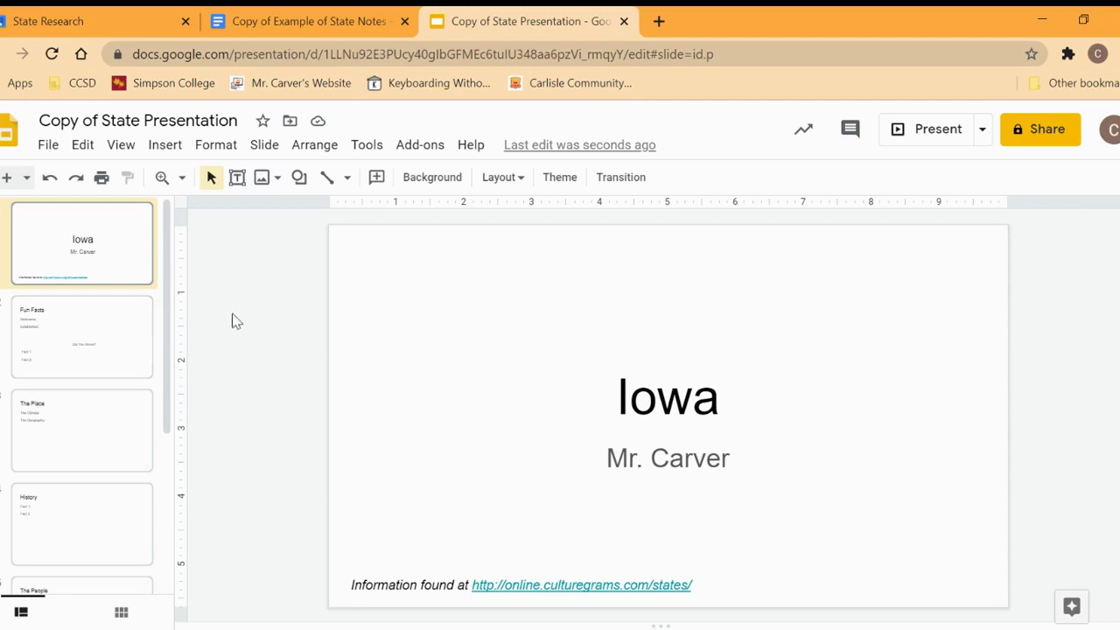
On the Fun Facts slide, add 'The Hawkeye State' after Nickname and '1846' after Established
left_click(95, 359)
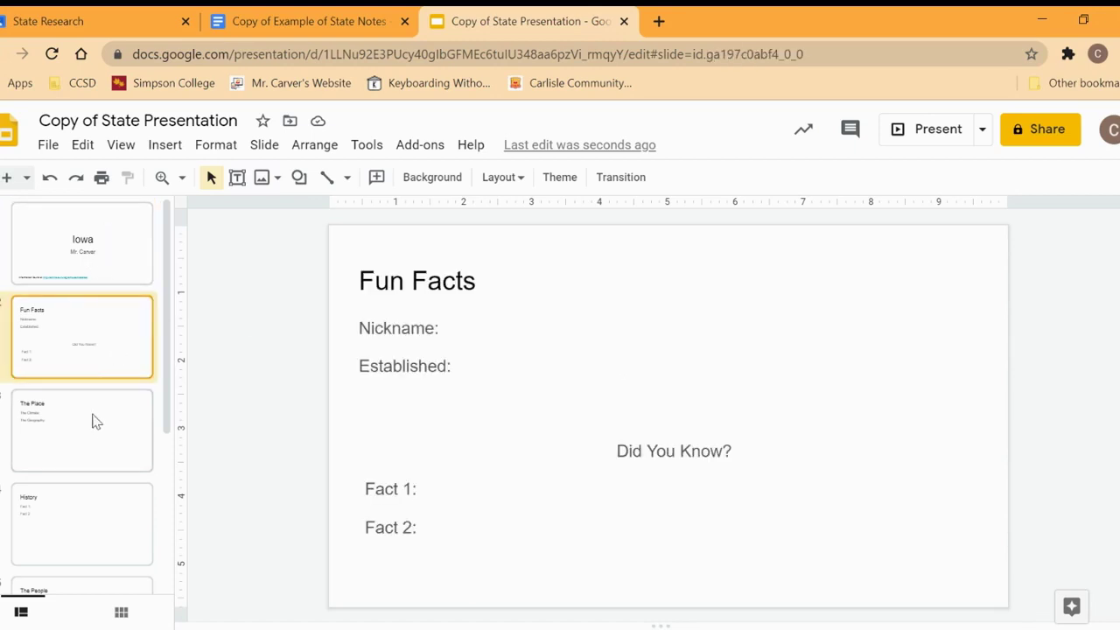
scroll(102, 429, "down", 3)
scroll(103, 429, "up", 3)
left_click(306, 23)
scroll(421, 459, "down", 2)
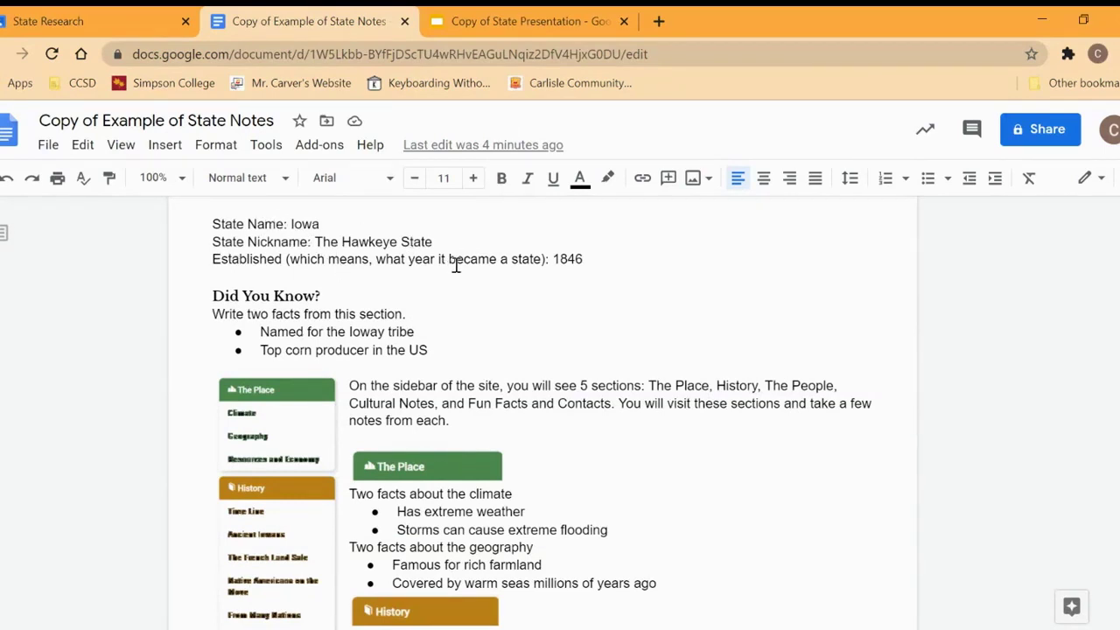
left_click(537, 23)
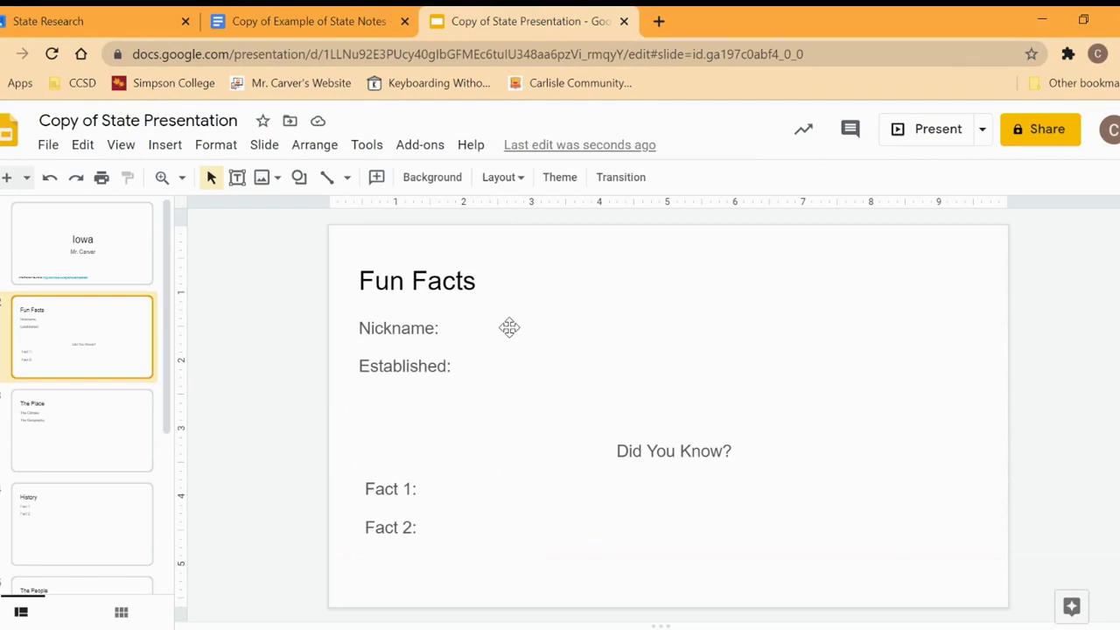
left_click(509, 327)
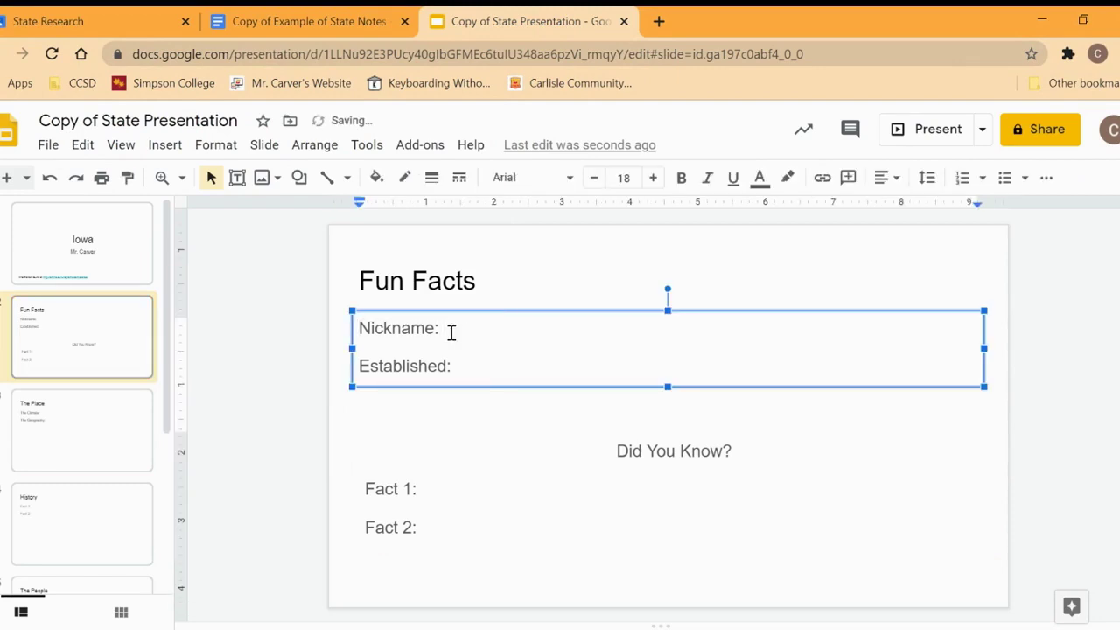
type("The Hawkeye State")
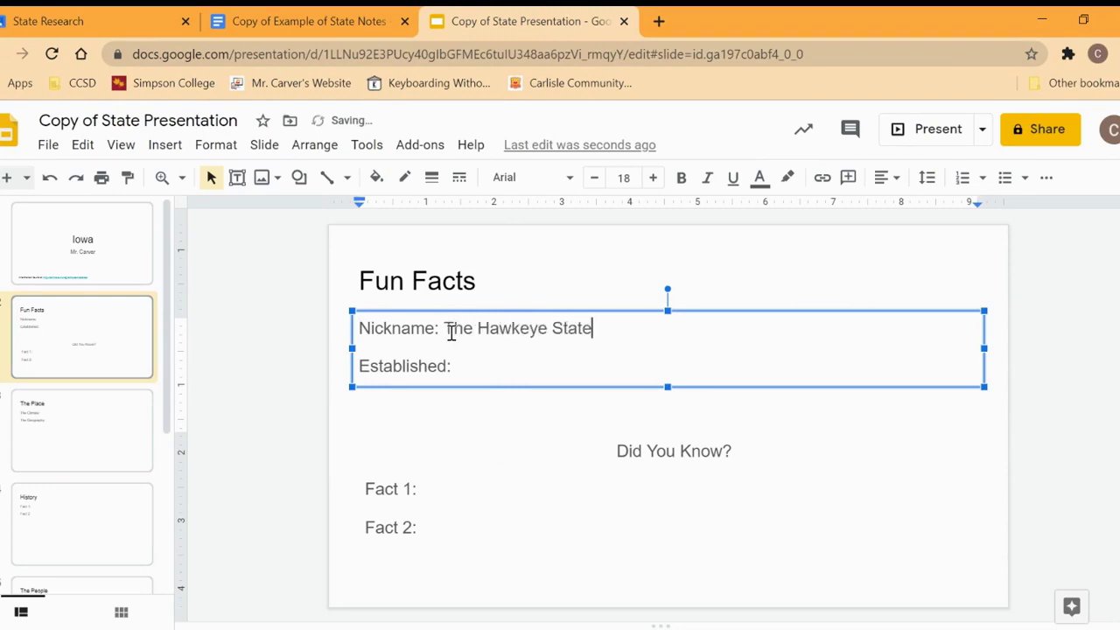
key("Down")
type("1846")
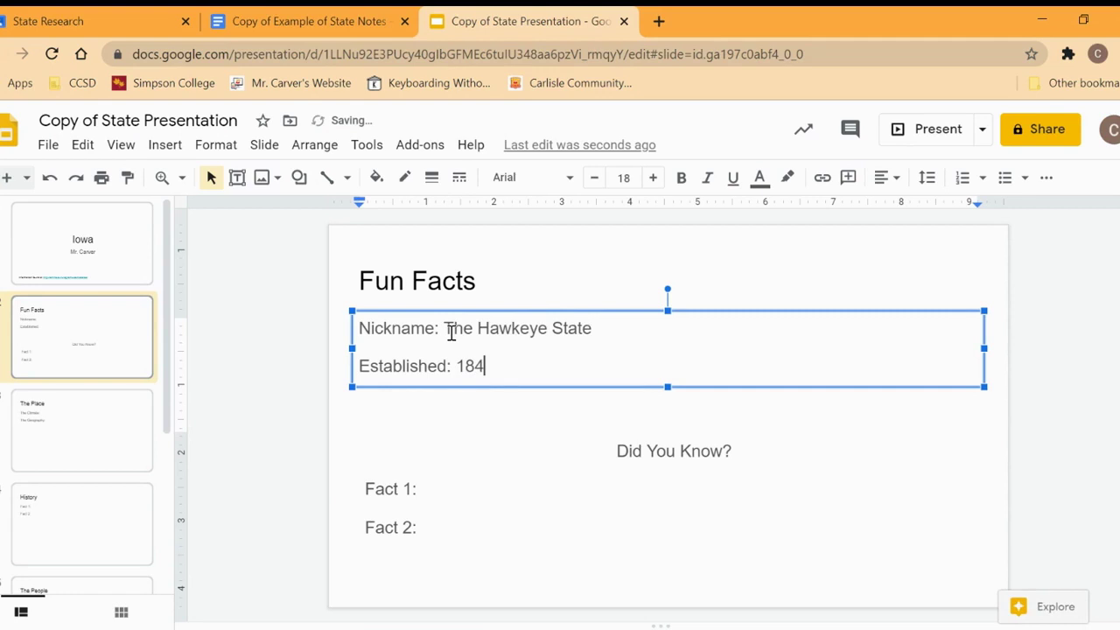
Check the notes for the next facts, then start editing the Did You Know box
left_click(330, 26)
scroll(364, 355, "down", 2)
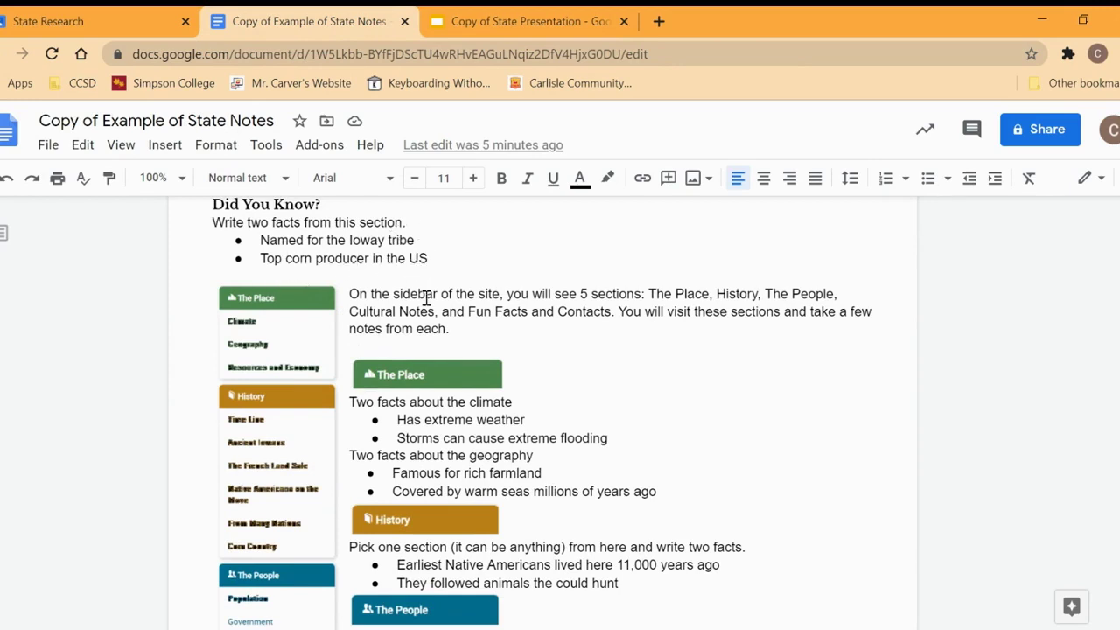
left_click(529, 22)
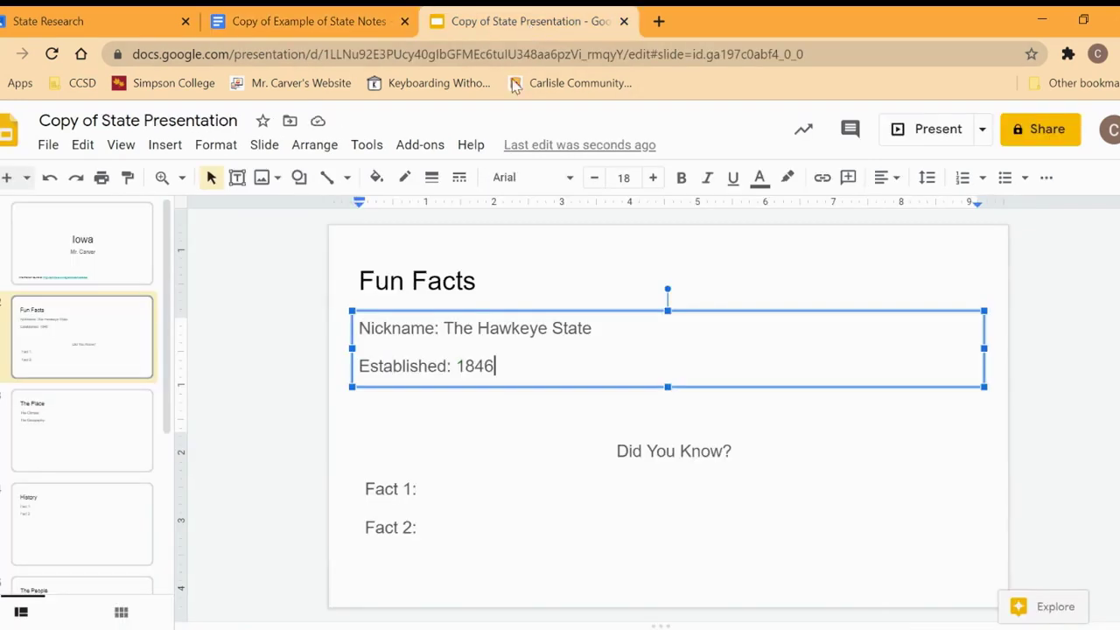
double_click(442, 490)
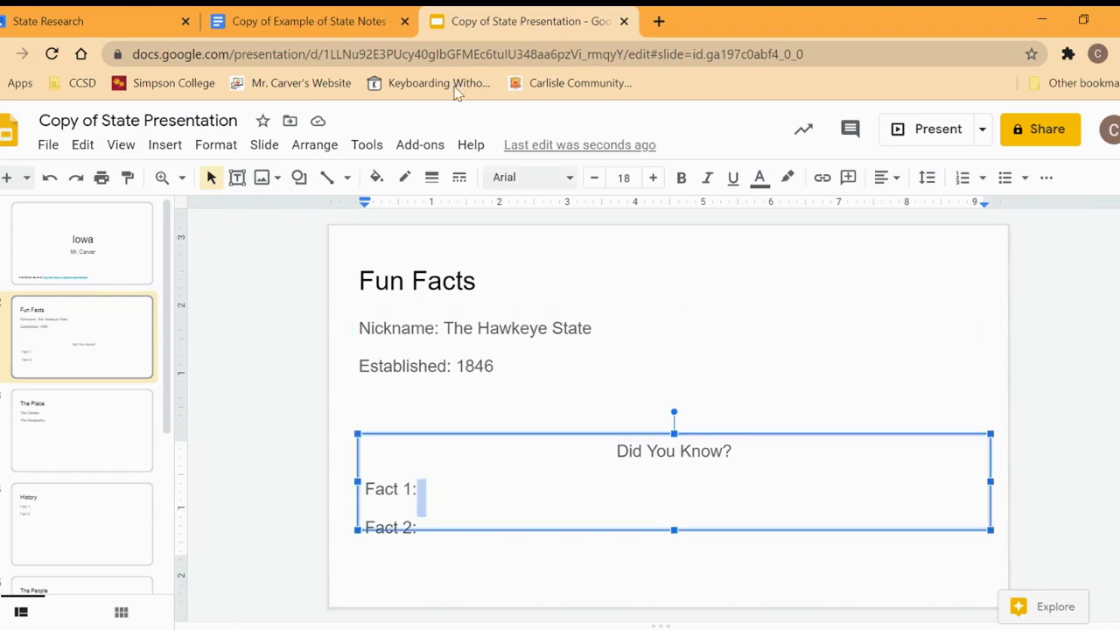
Copy the 'Named for the Ioway tribe' and 'Top corn producer in the US' bullets from the notes
left_click(343, 23)
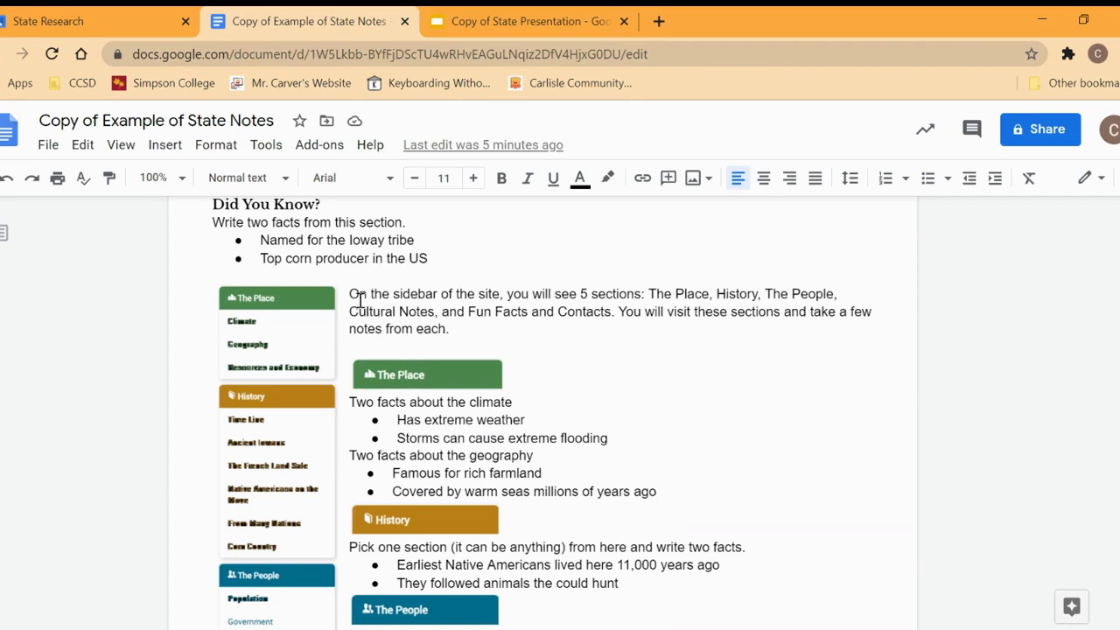
left_click_drag(259, 240, 443, 265)
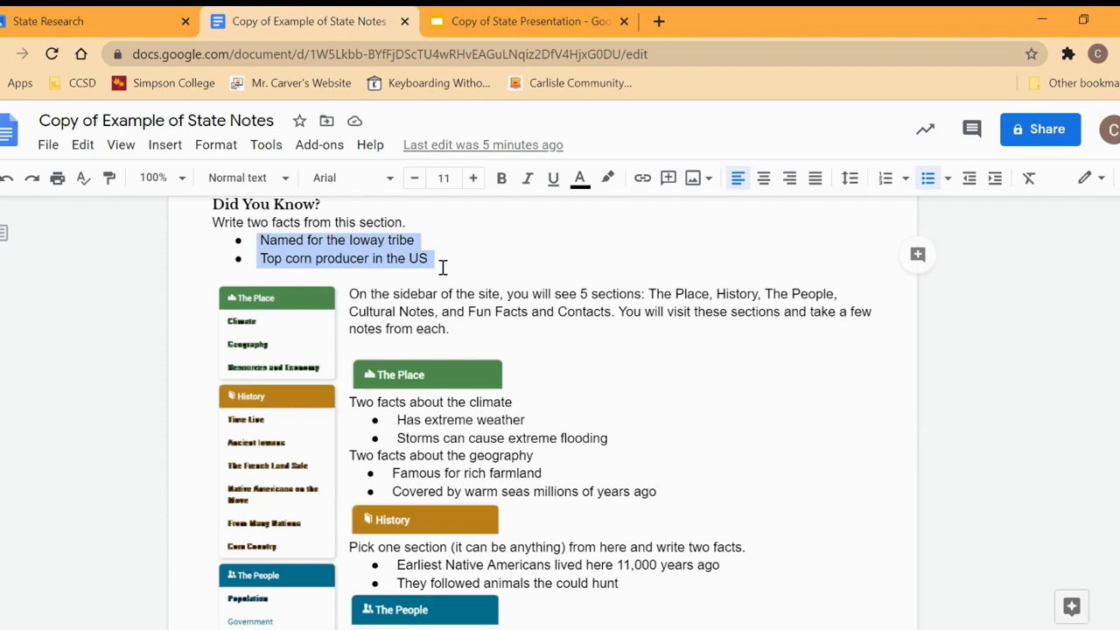
right_click(330, 256)
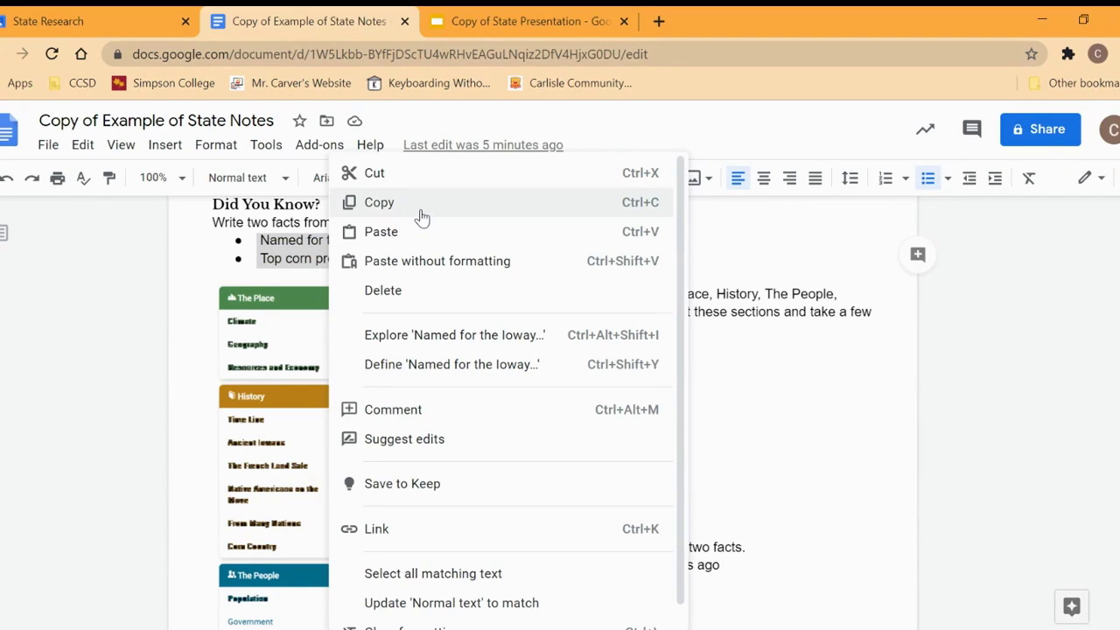
left_click(769, 236)
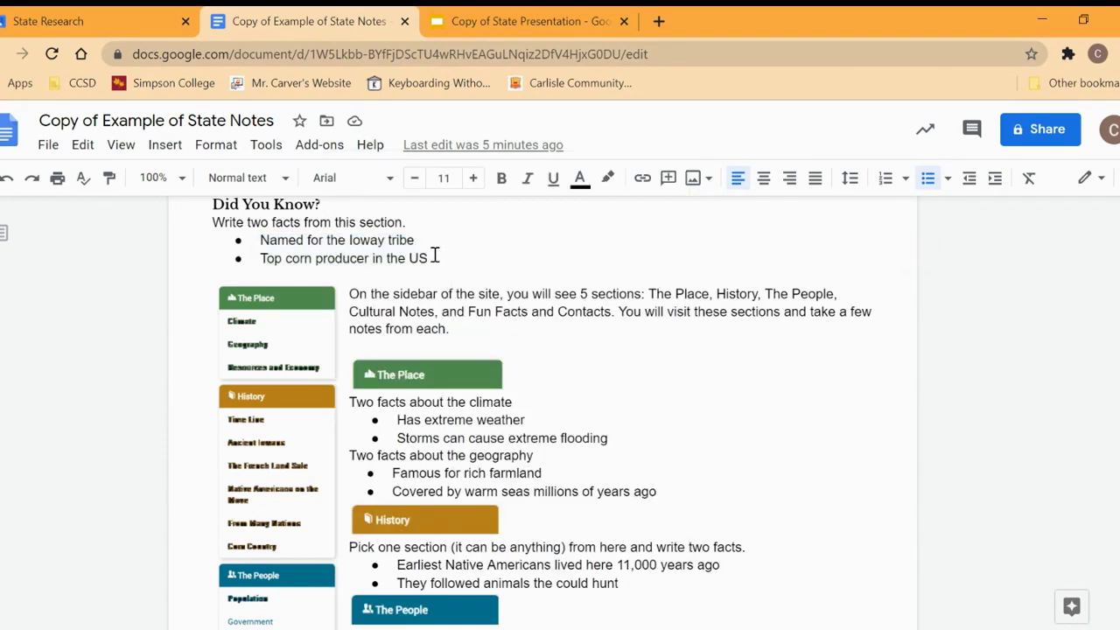
left_click_drag(434, 254, 259, 239)
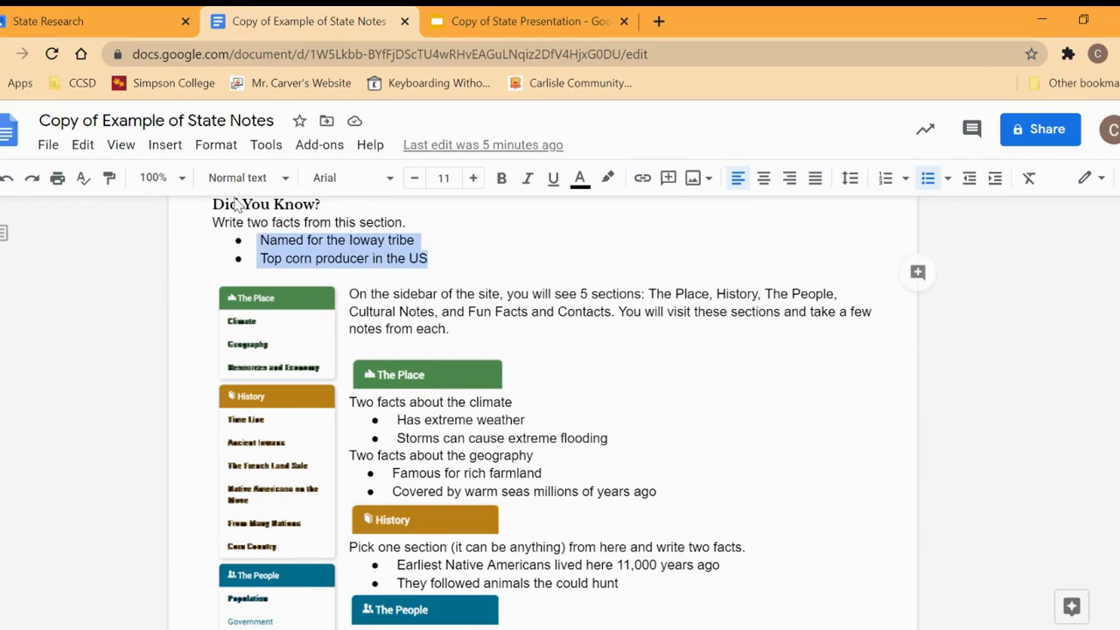
left_click(84, 146)
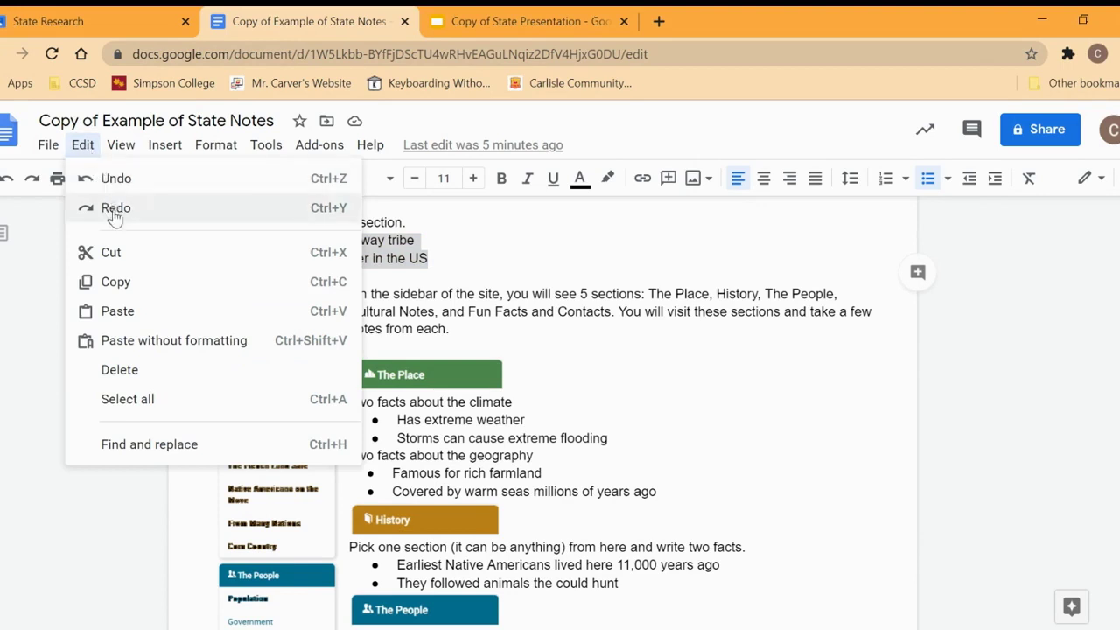
left_click(151, 291)
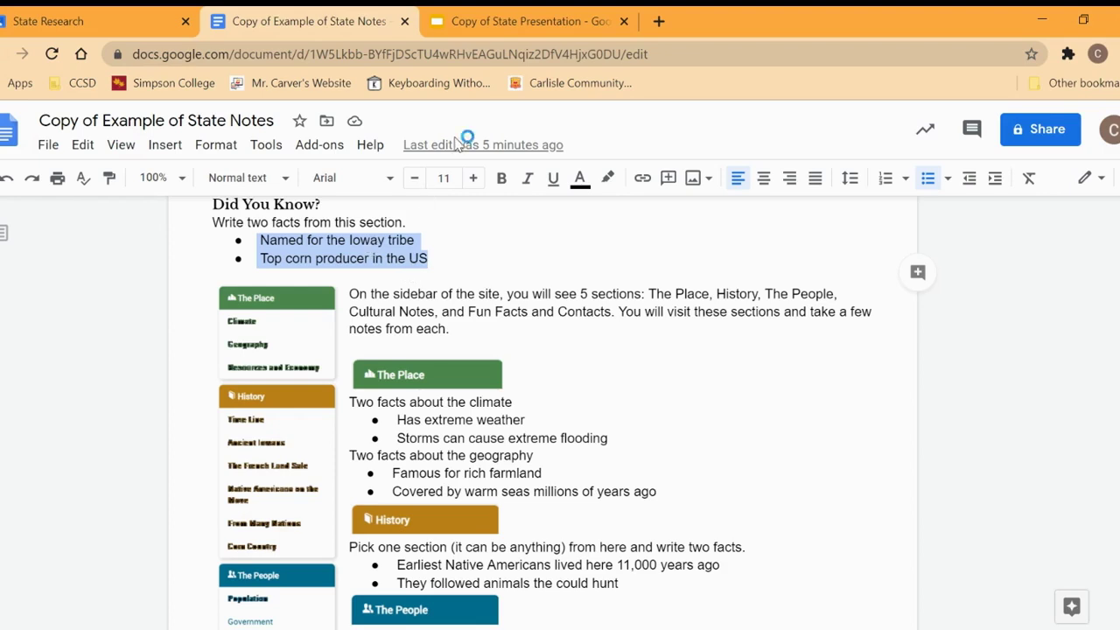
Paste the copied Did You Know facts right after Fact 1
left_click(524, 26)
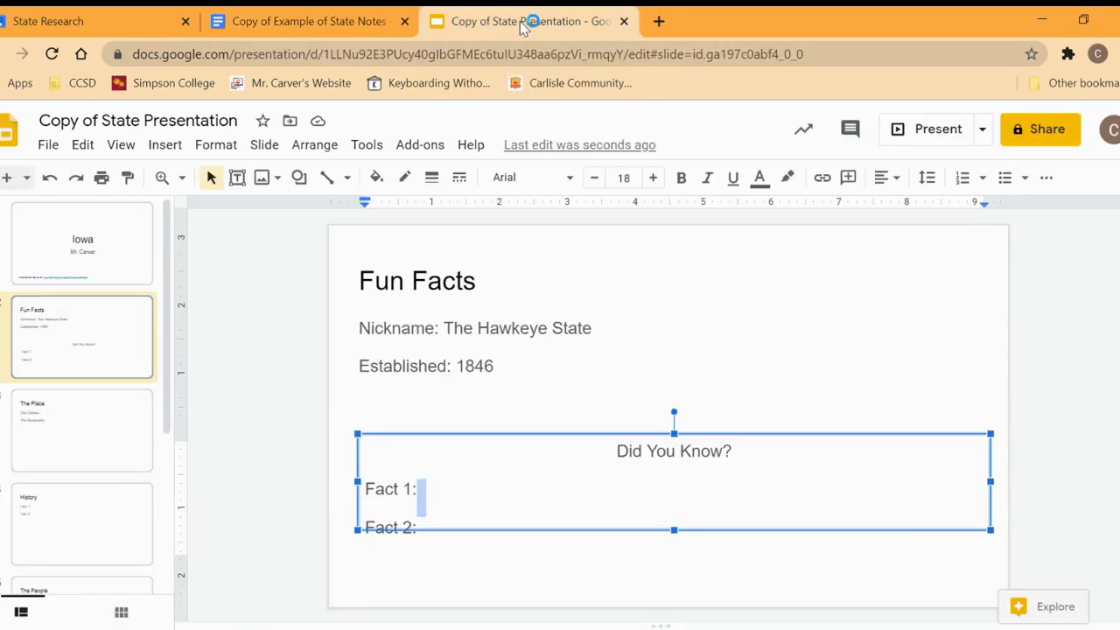
left_click(481, 501)
left_click(83, 146)
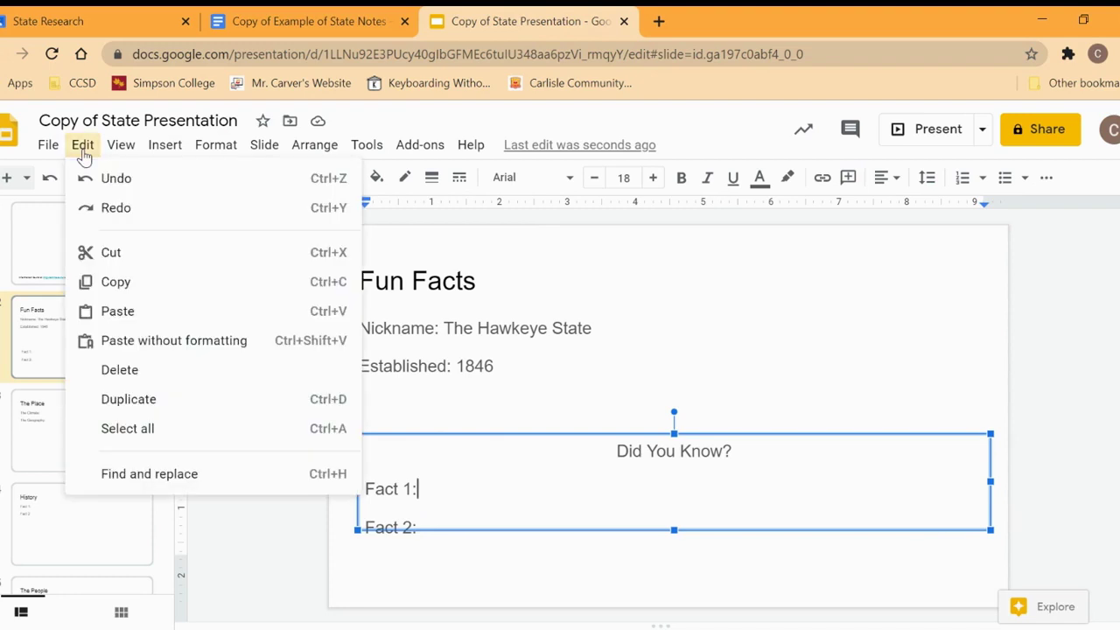
left_click(165, 321)
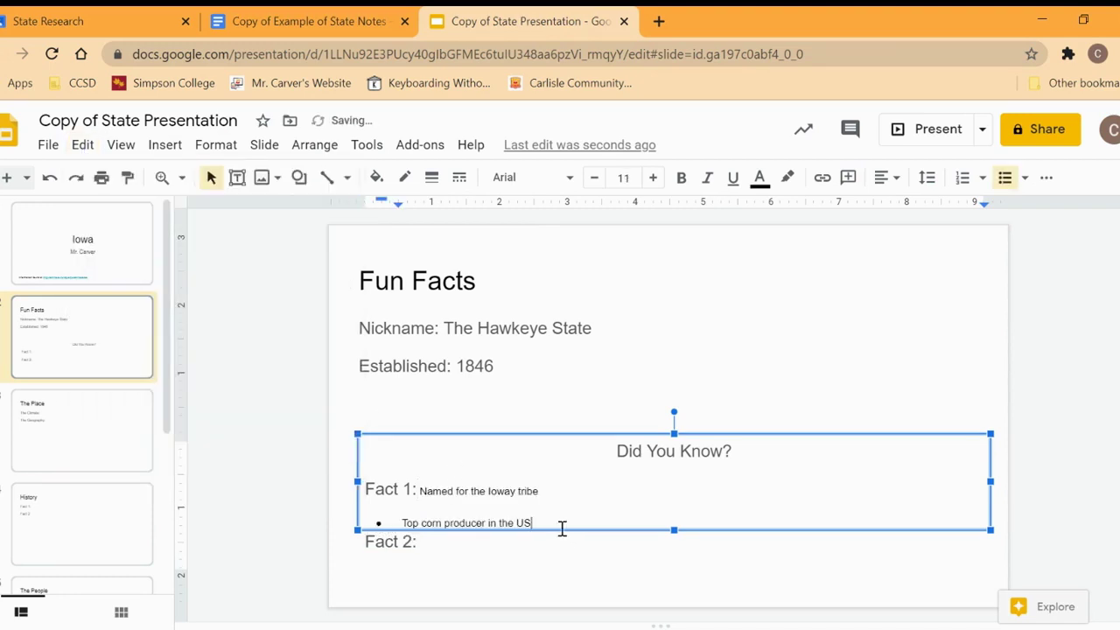
scroll(488, 487, "down", 1)
scroll(482, 470, "up", 1)
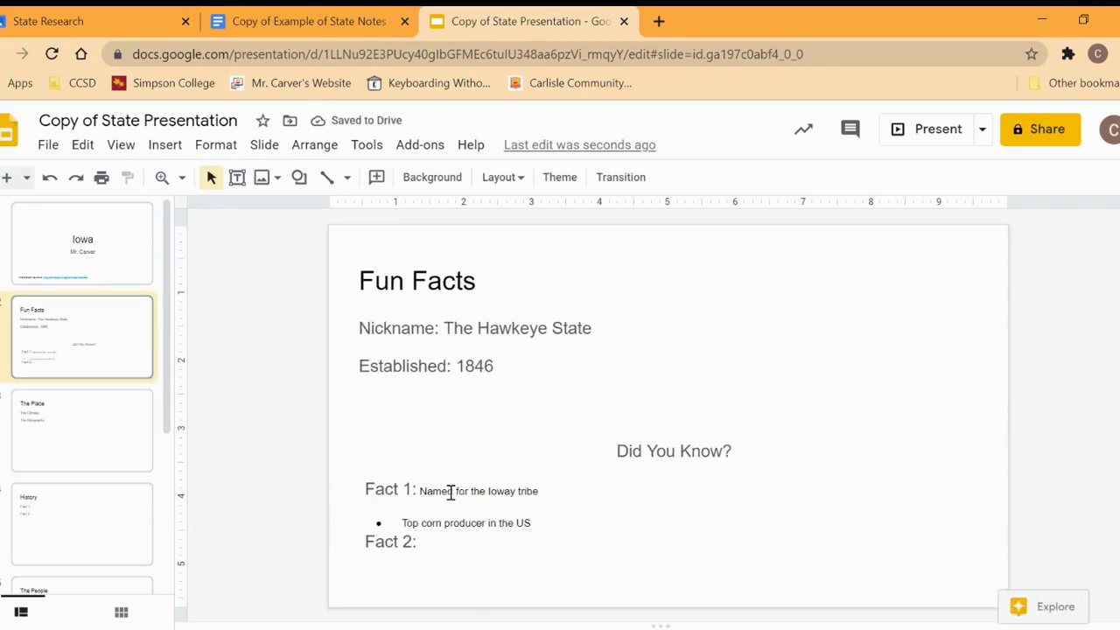
Move the corn producer line after Fact 2, remove the empty bullet, and enlarge the text box
left_click(450, 493)
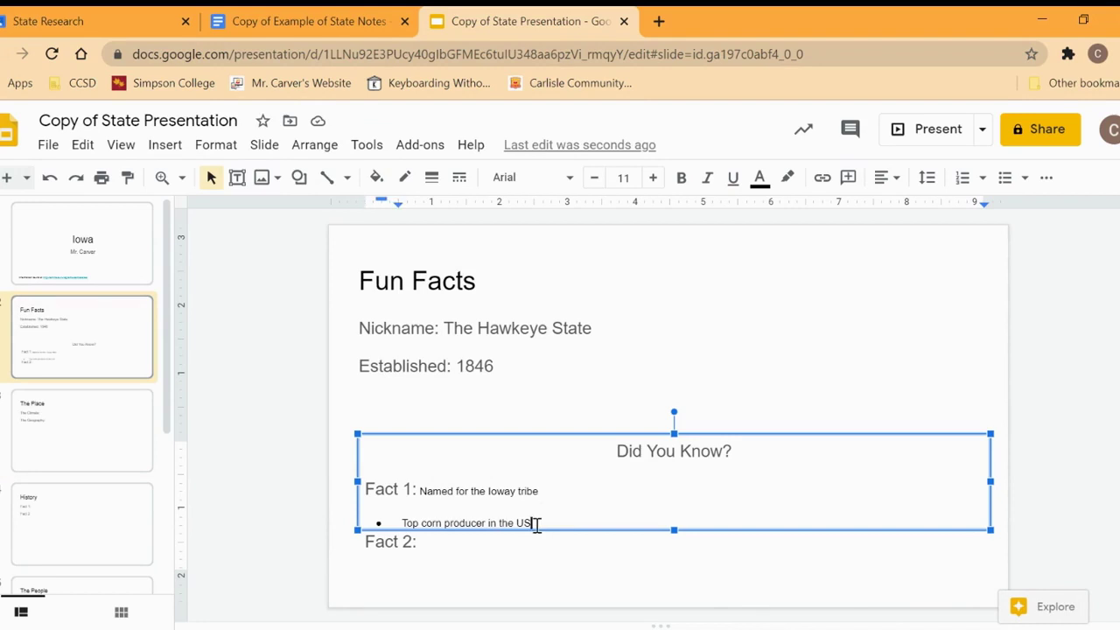
left_click_drag(532, 523, 403, 522)
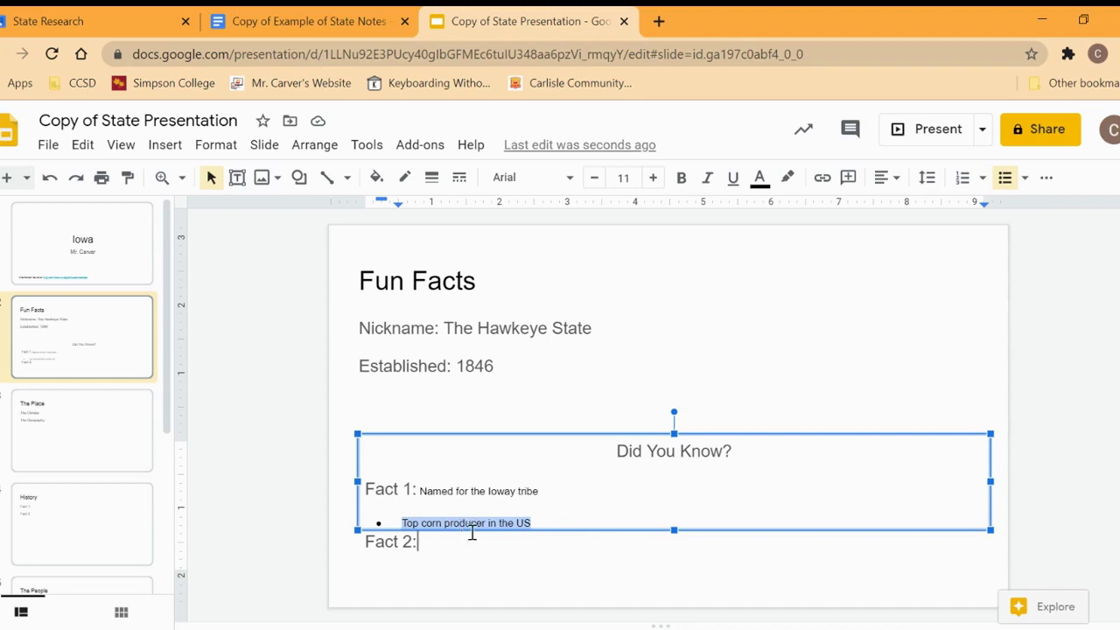
left_click_drag(474, 545, 478, 545)
left_click(590, 512)
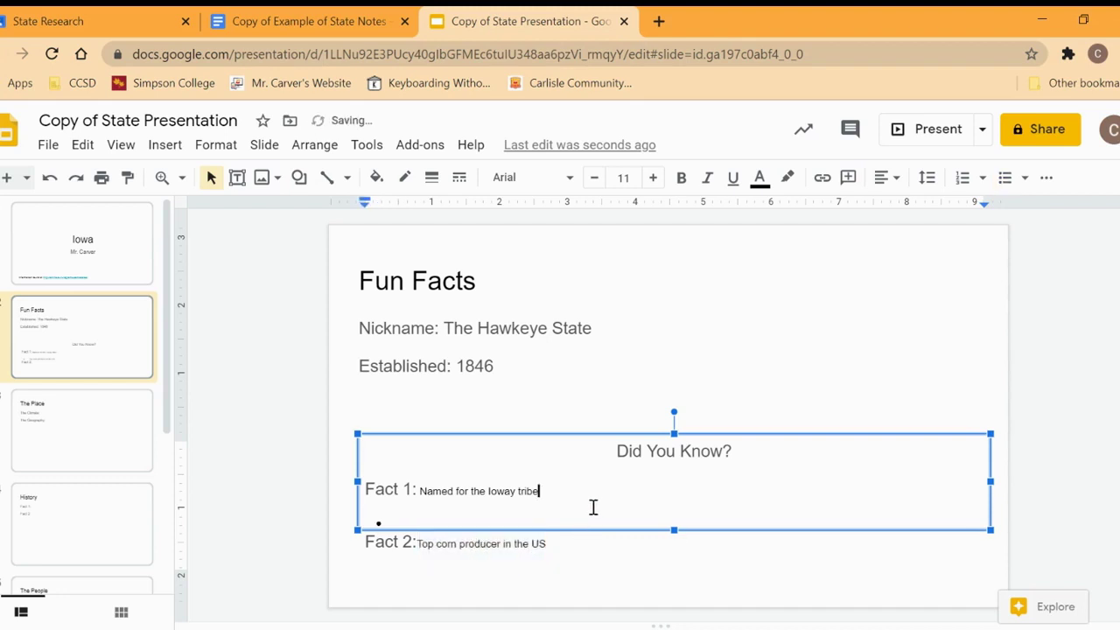
left_click(537, 528)
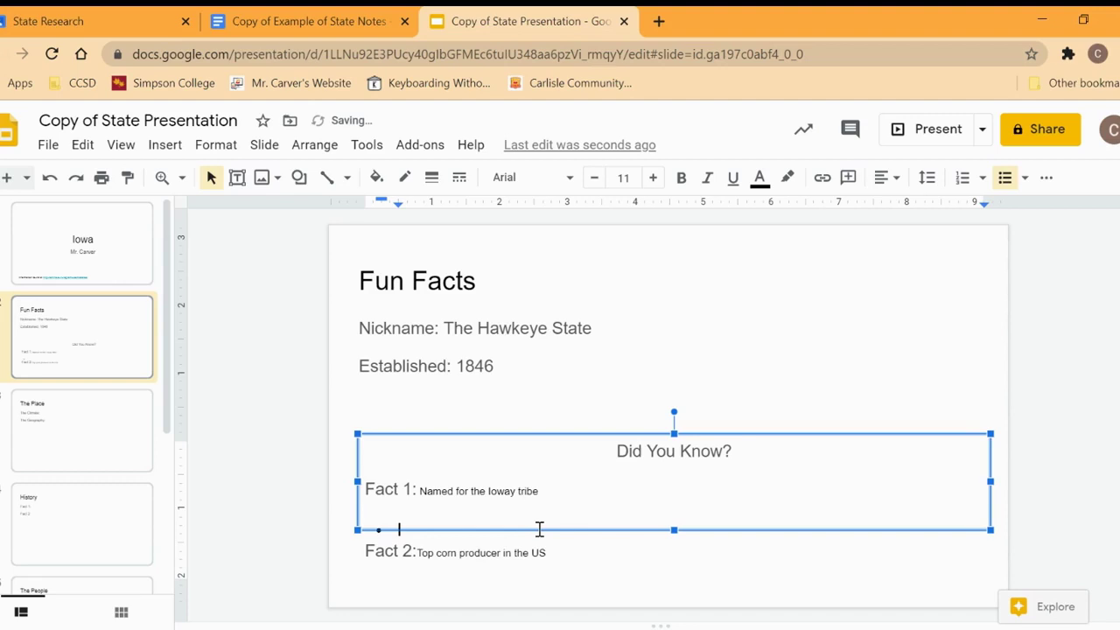
key("BackSpace")
key("BackSpace")
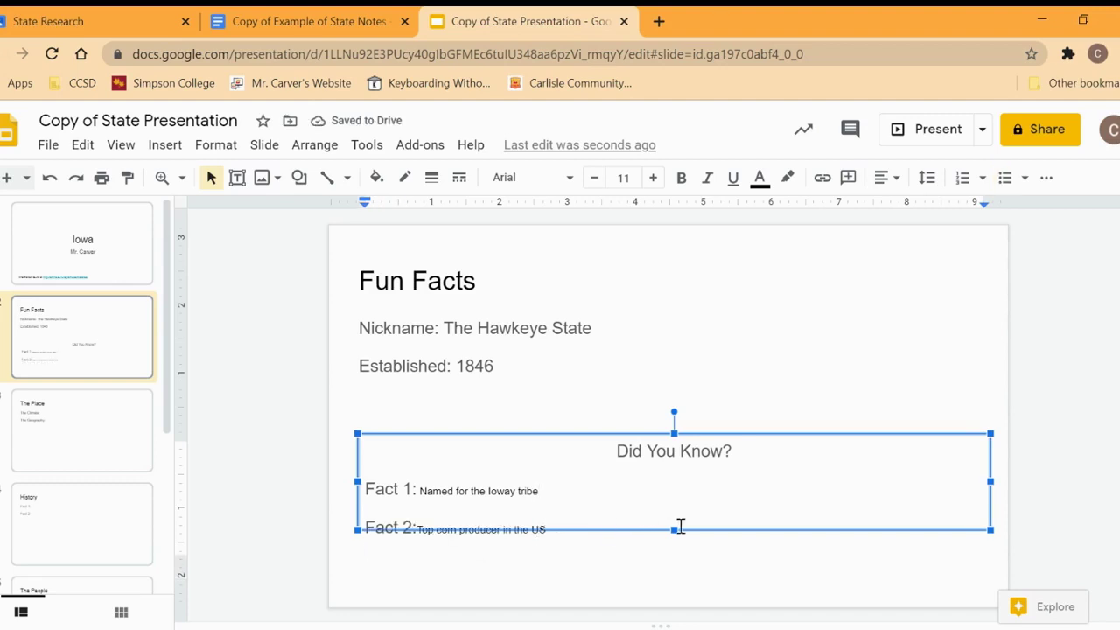
left_click_drag(672, 530, 674, 555)
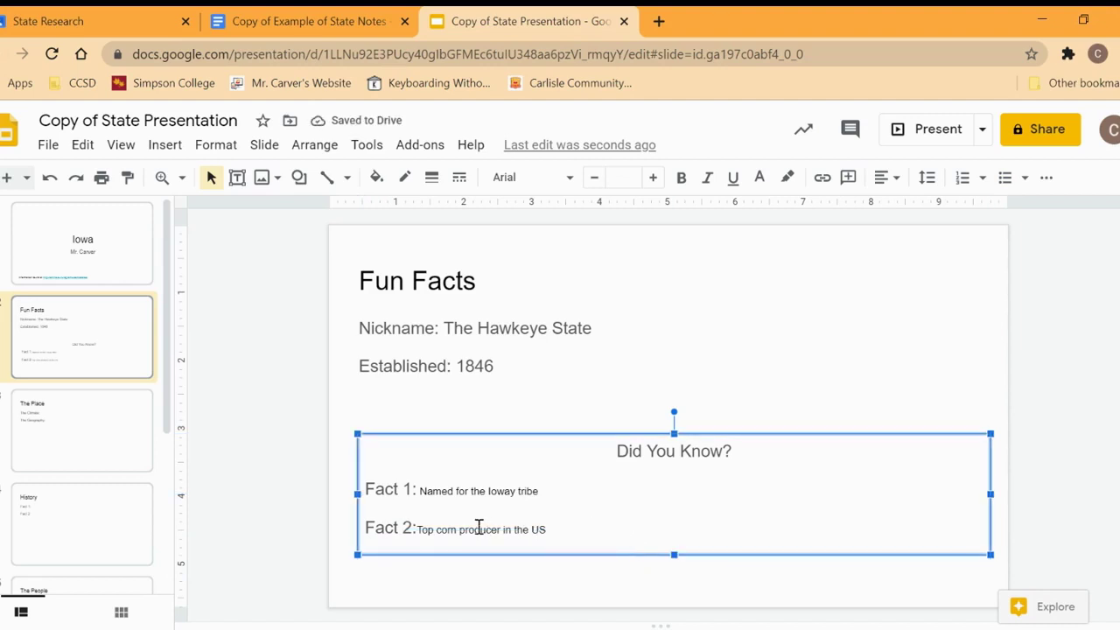
Set the Fact 1 and Fact 2 lines to 18-point text and go to The Place slide
left_click_drag(556, 531, 369, 486)
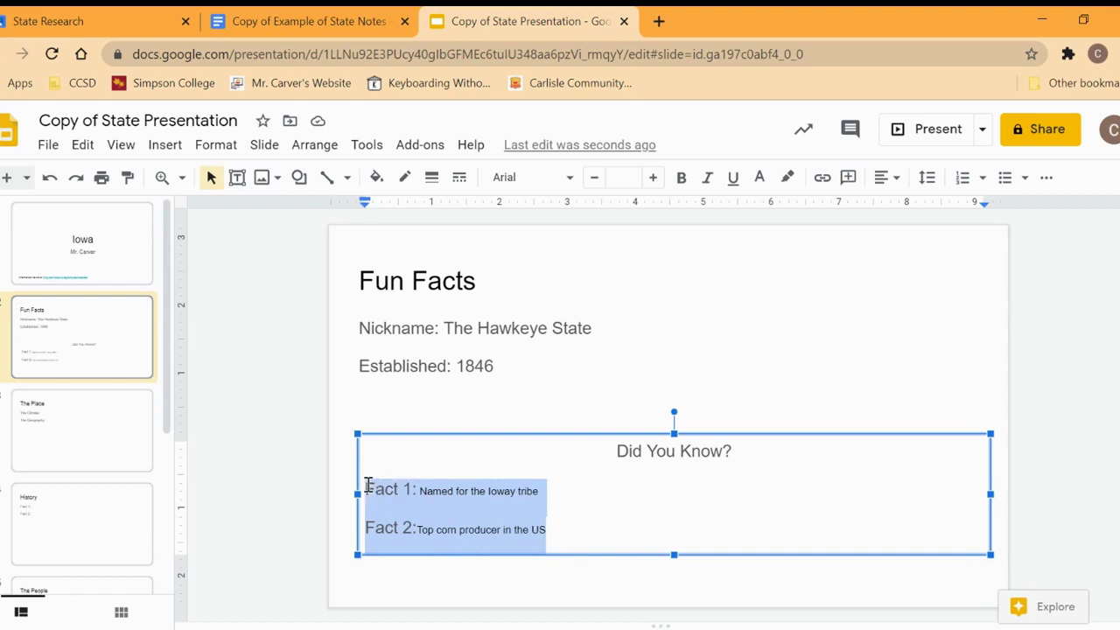
left_click(651, 178)
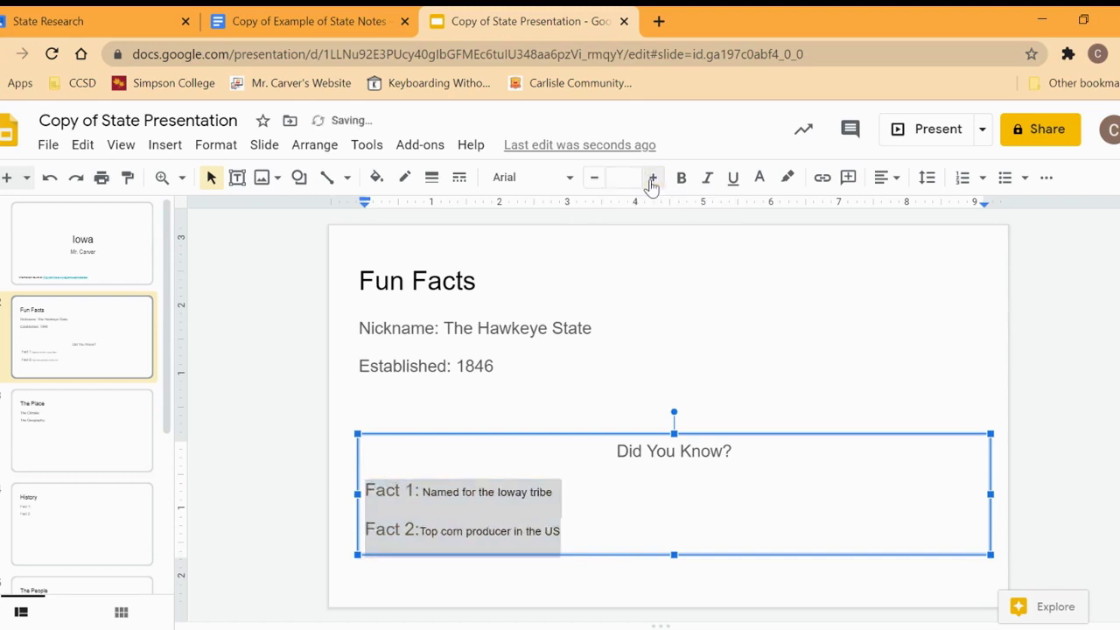
left_click(612, 178)
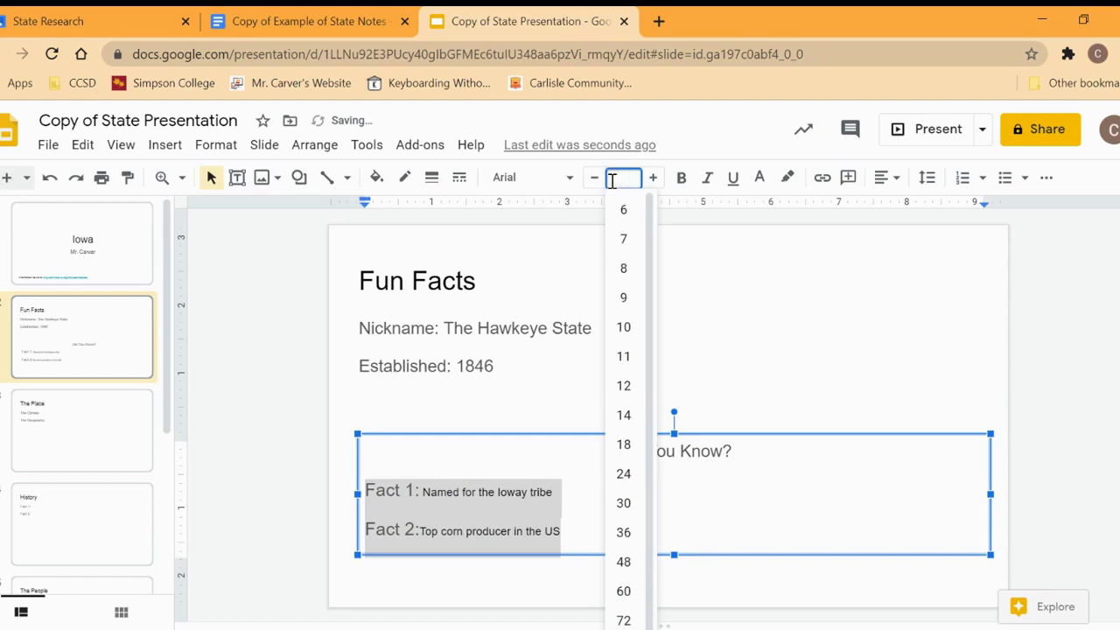
left_click(627, 331)
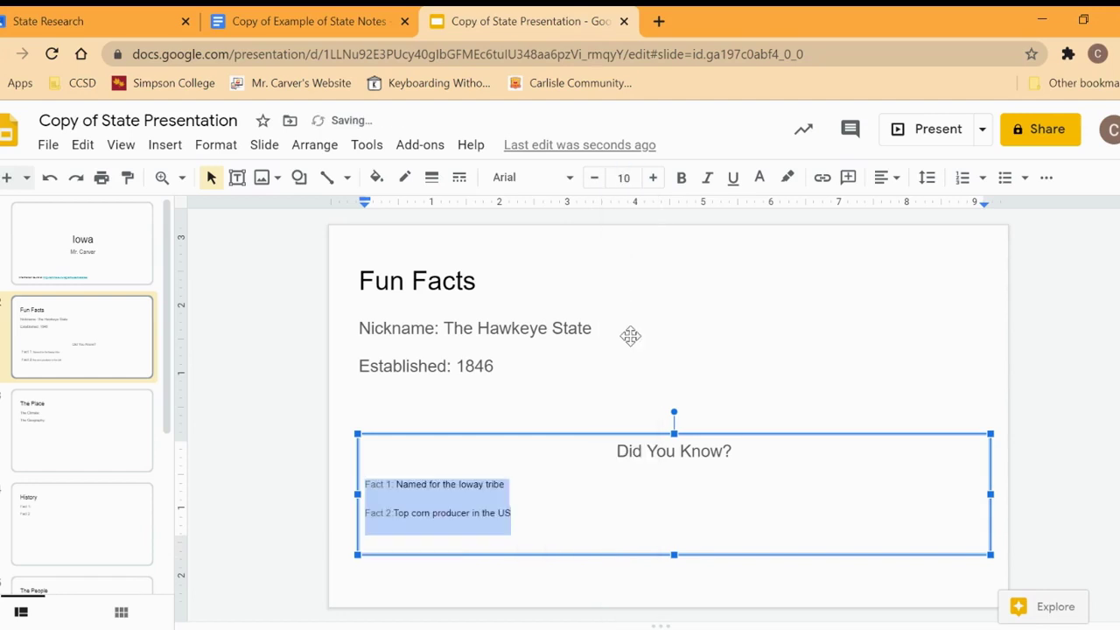
left_click(628, 178)
left_click(627, 448)
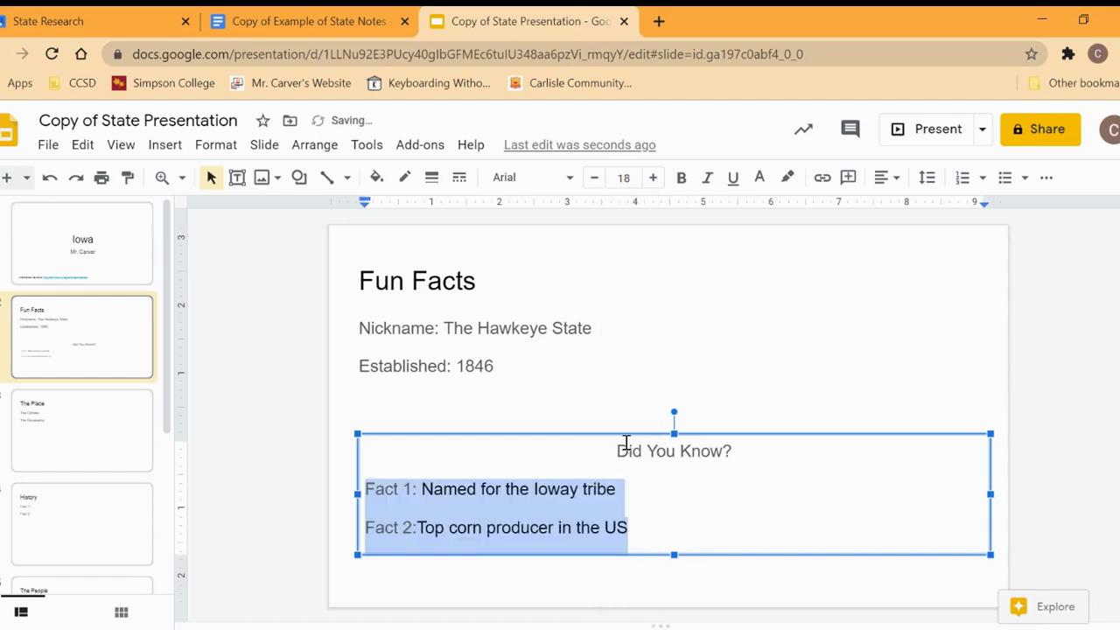
left_click(533, 328)
left_click(539, 488)
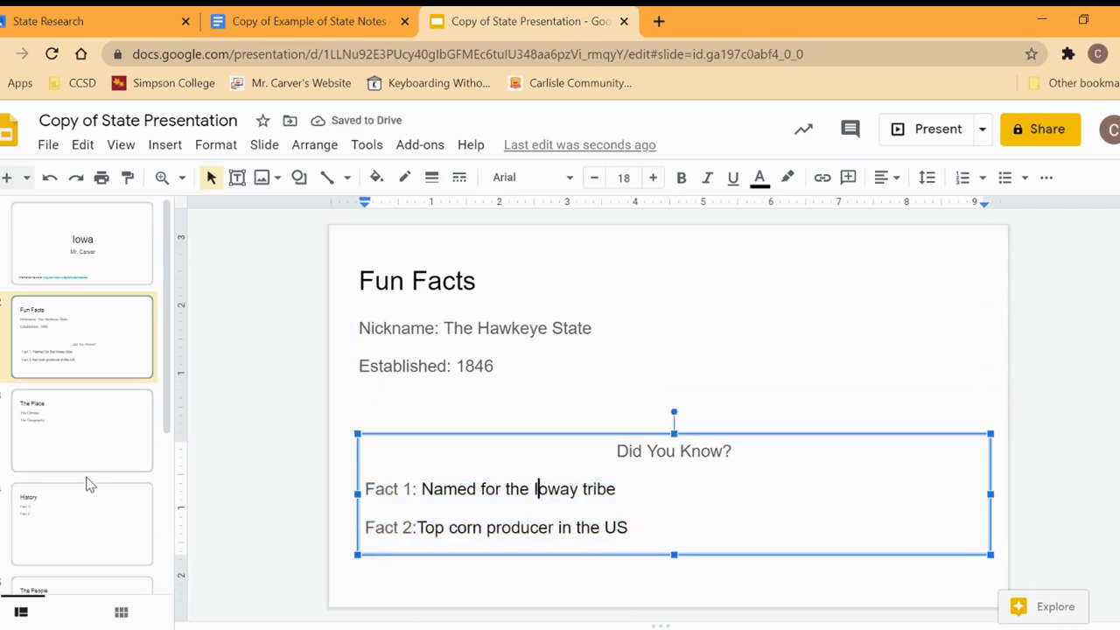
left_click(111, 435)
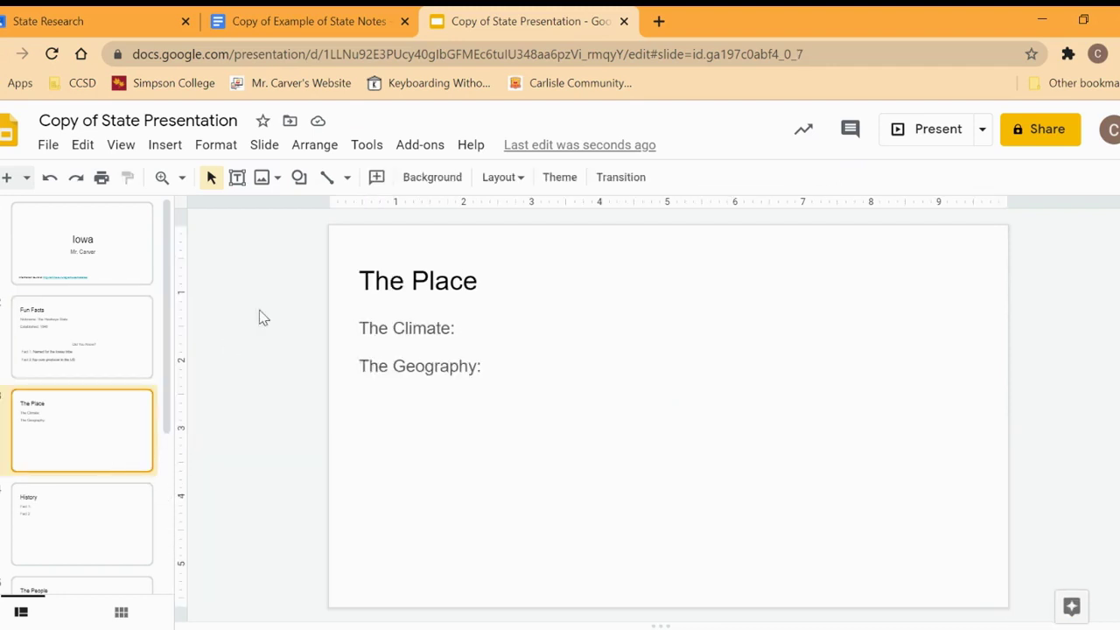
Select the 'Has extreme weather' and 'Storms can cause extreme flooding' facts in the notes
left_click(361, 27)
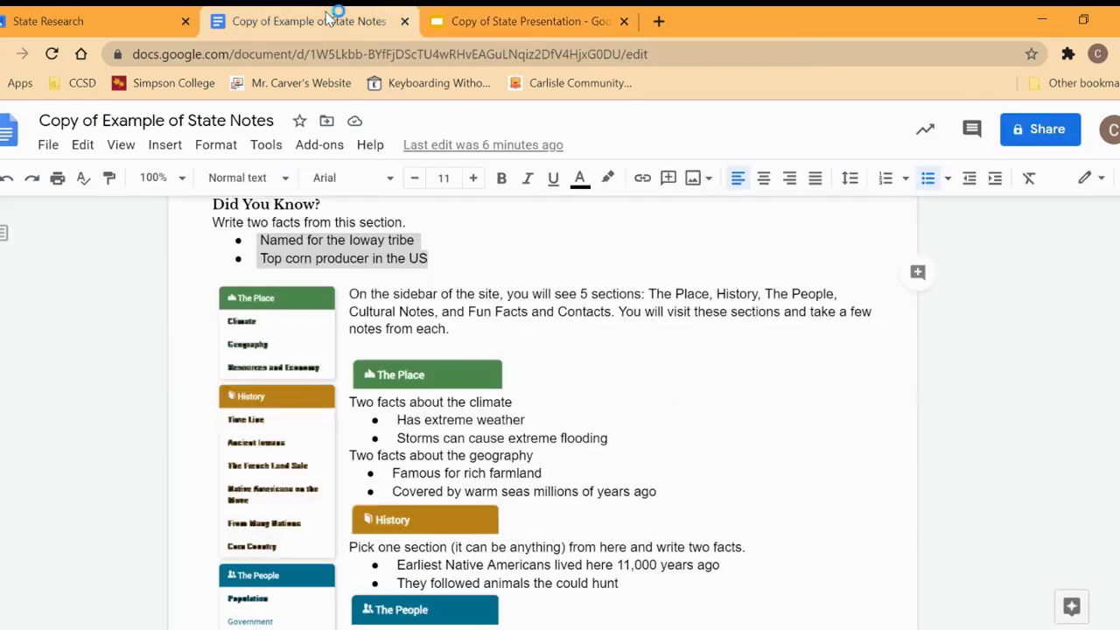
left_click_drag(398, 420, 613, 444)
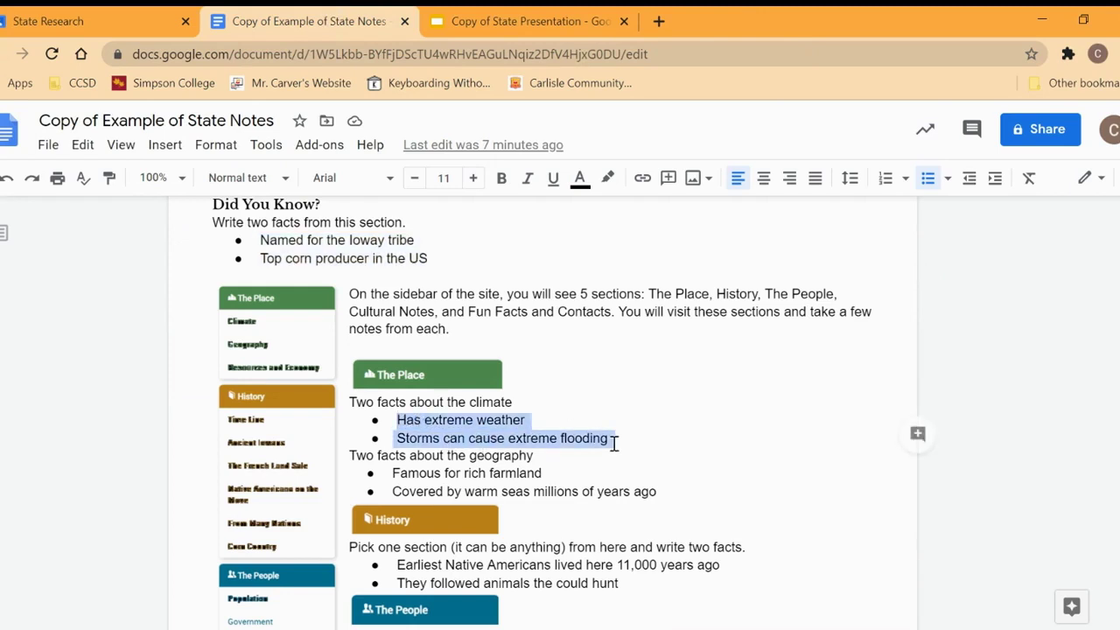
left_click(83, 145)
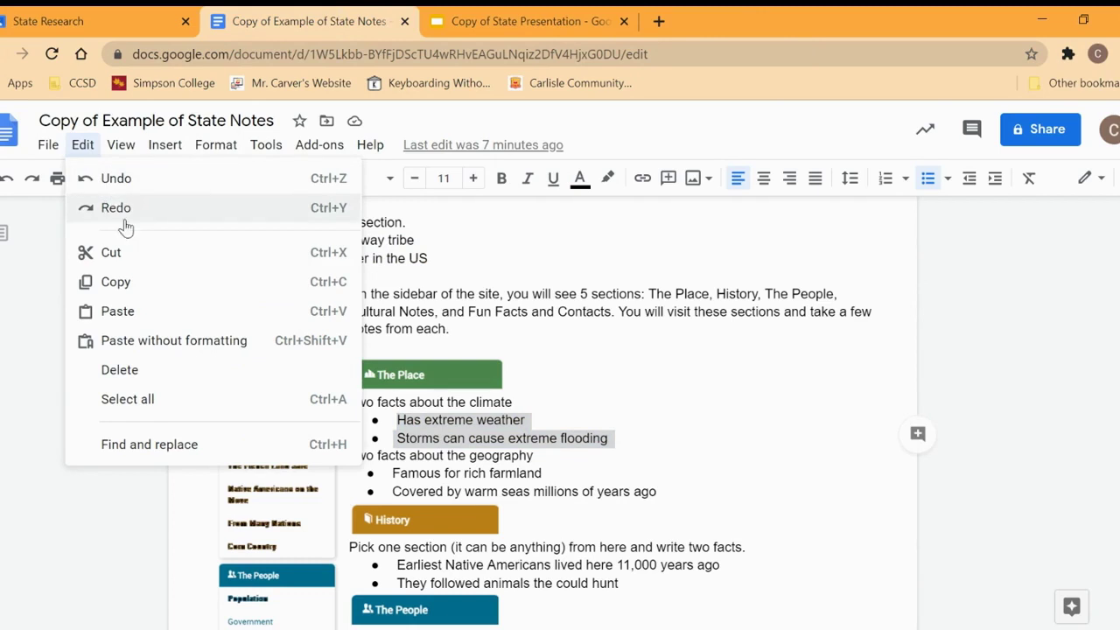
Paste the copied climate facts after The Climate heading
left_click(184, 287)
left_click(494, 25)
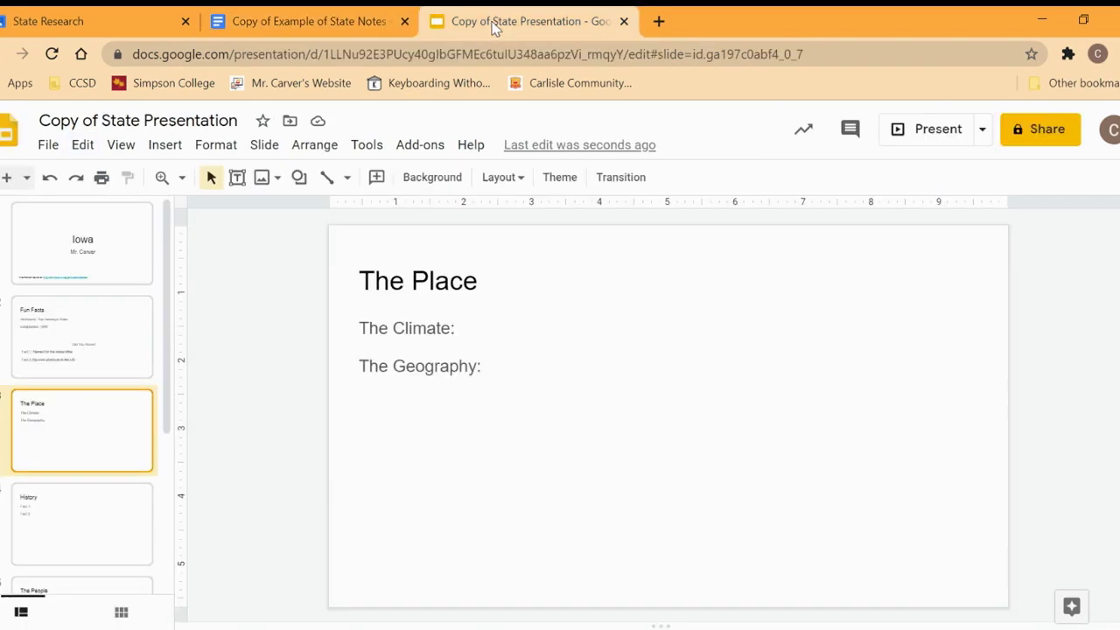
left_click_drag(508, 327, 463, 325)
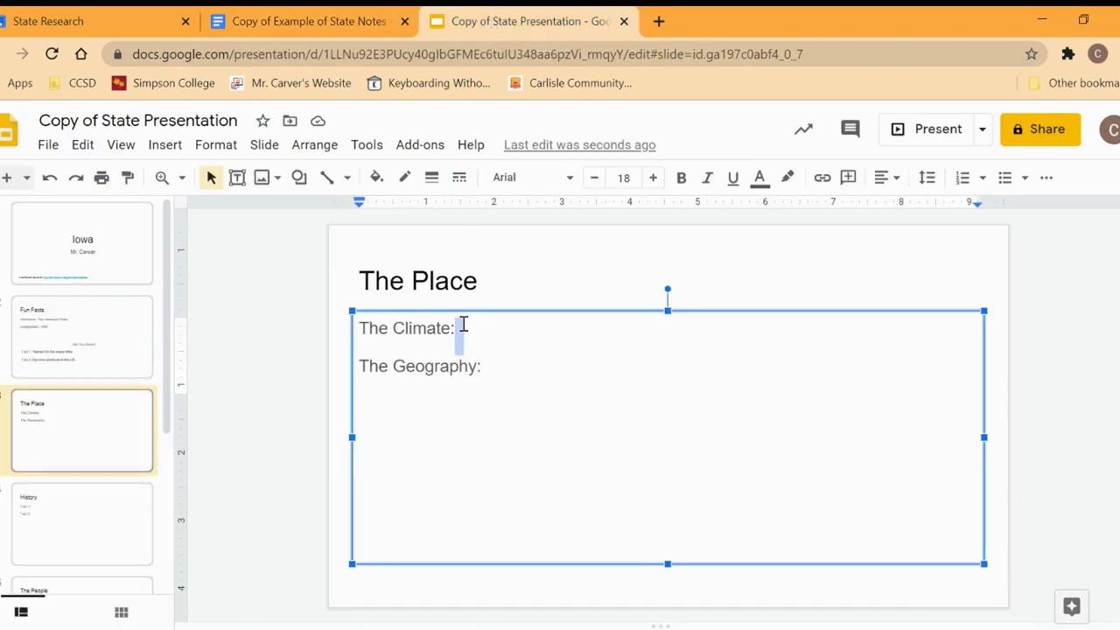
left_click(82, 144)
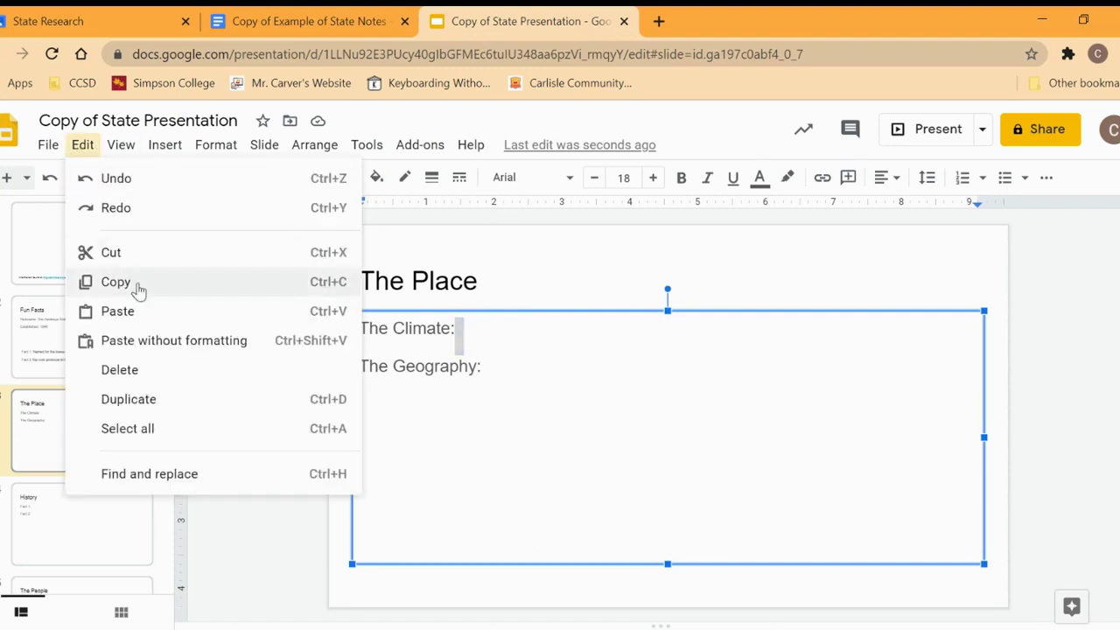
left_click(158, 317)
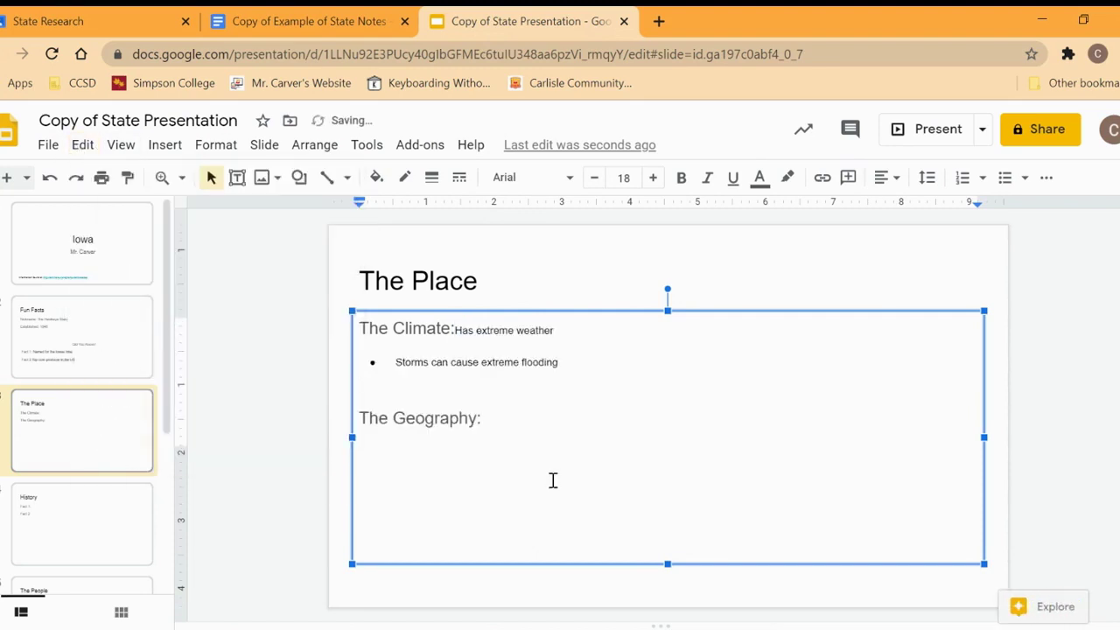
Put 'Has extreme weather' and 'Storms can cause extreme flooding' on separate bulleted lines
key("Up")
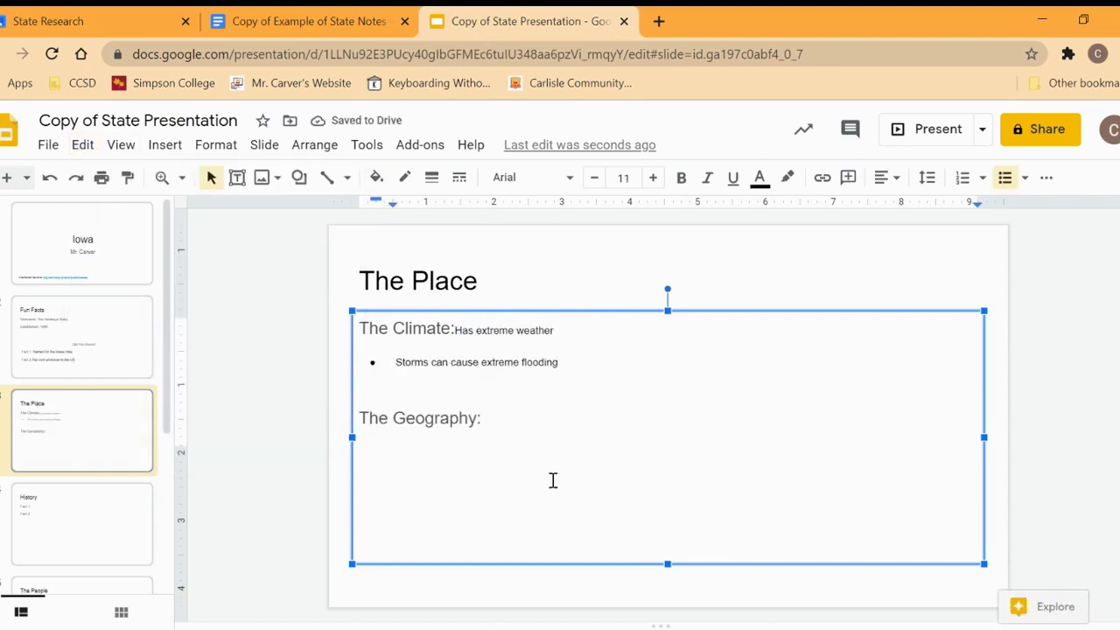
key("BackSpace")
key("BackSpace")
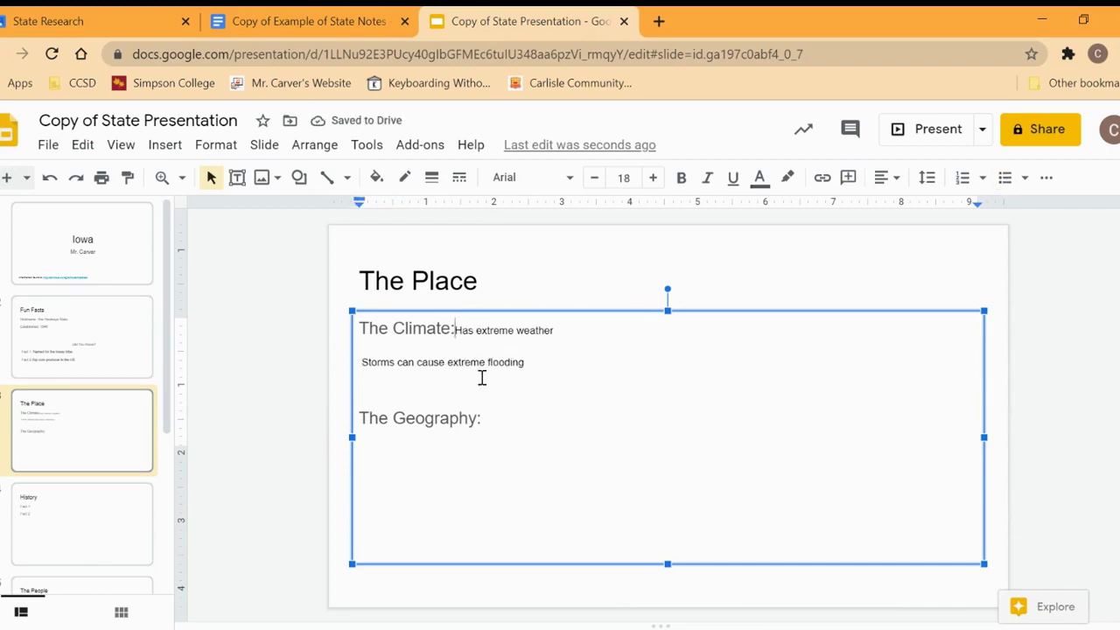
key("Return")
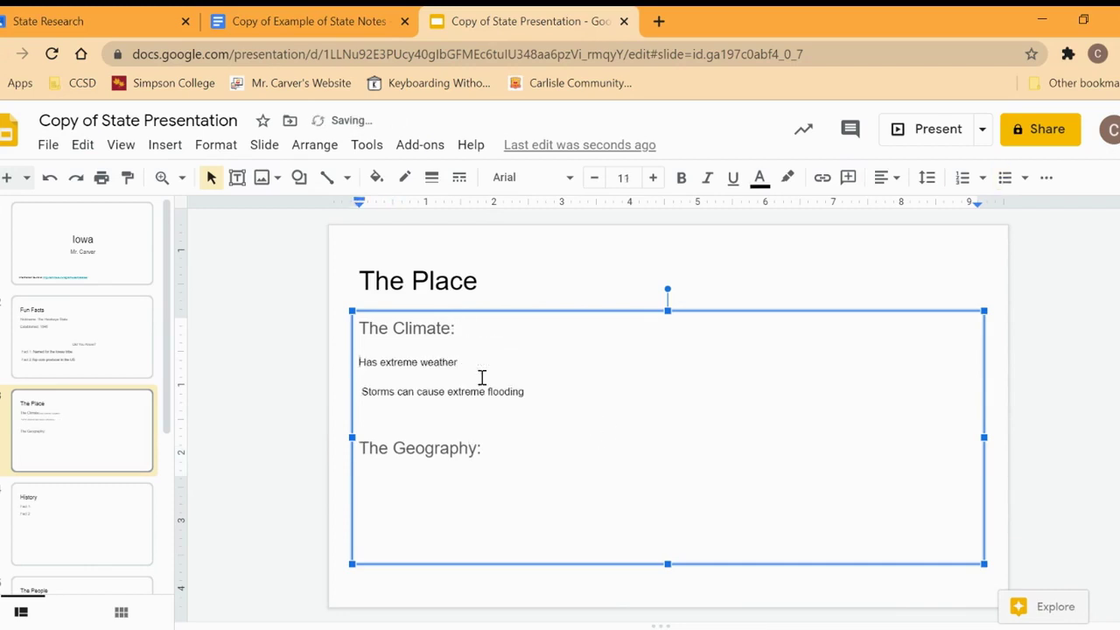
left_click(1006, 181)
left_click(361, 392)
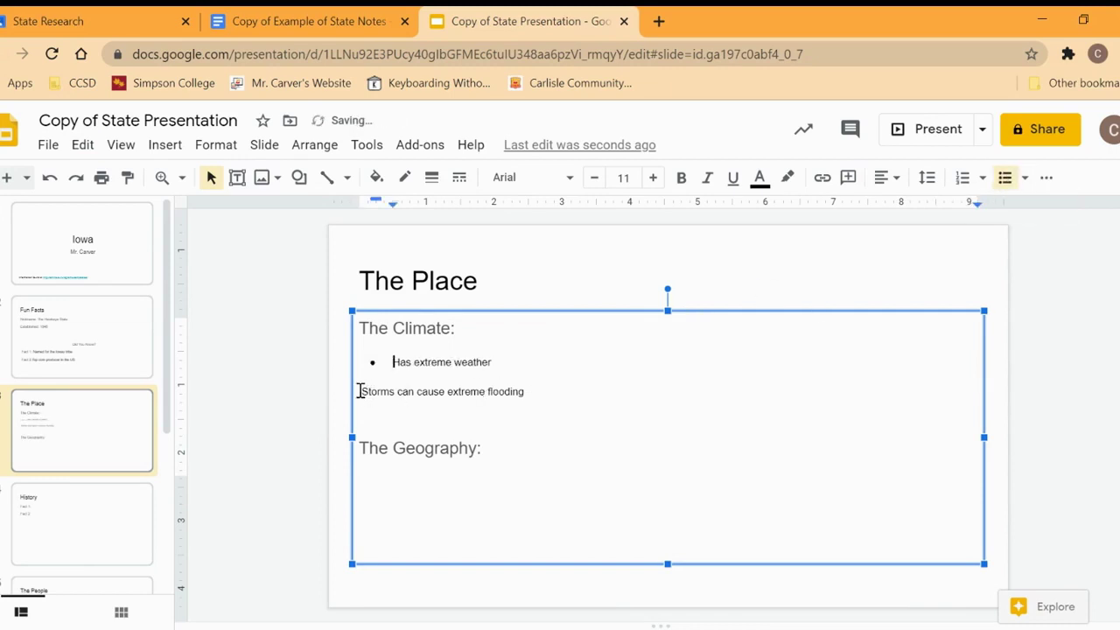
left_click(1007, 179)
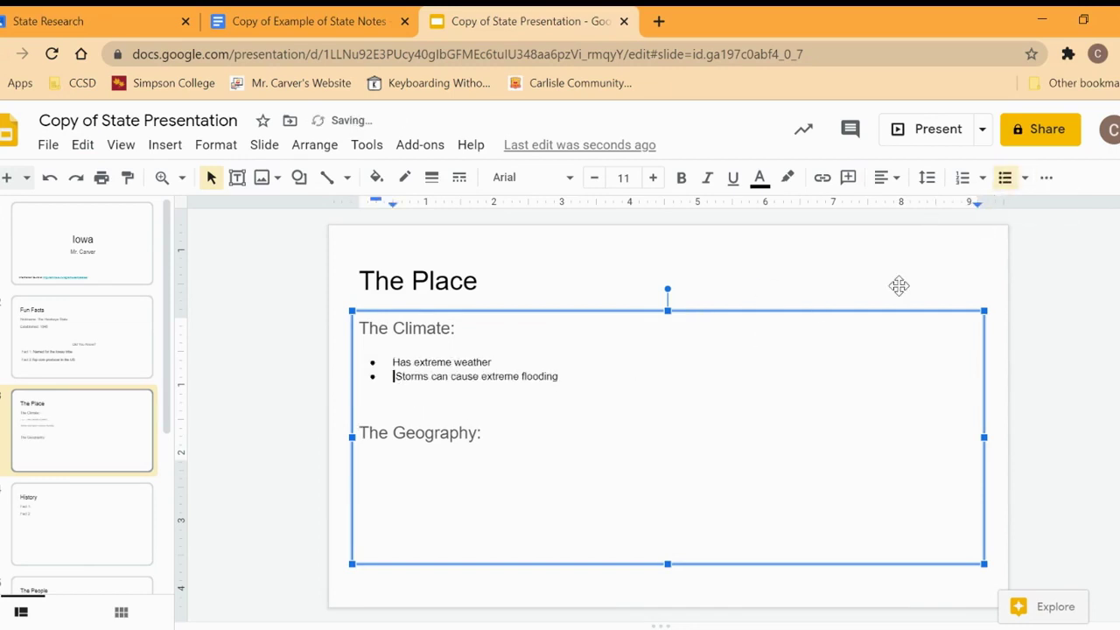
key("Delete")
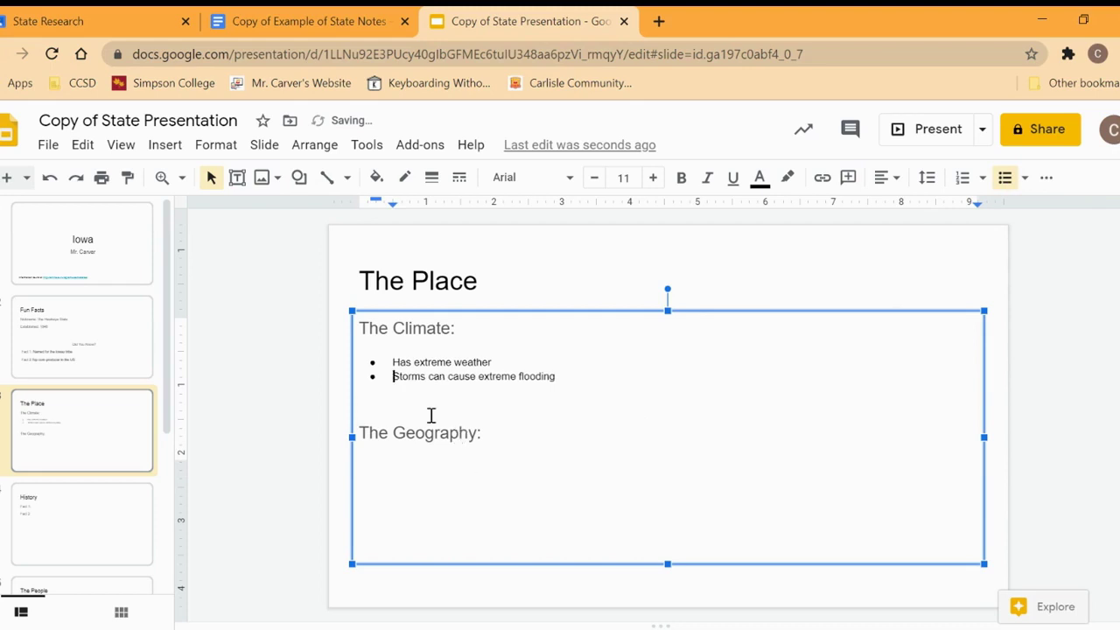
Copy the two geography facts from the state notes document
left_click(324, 28)
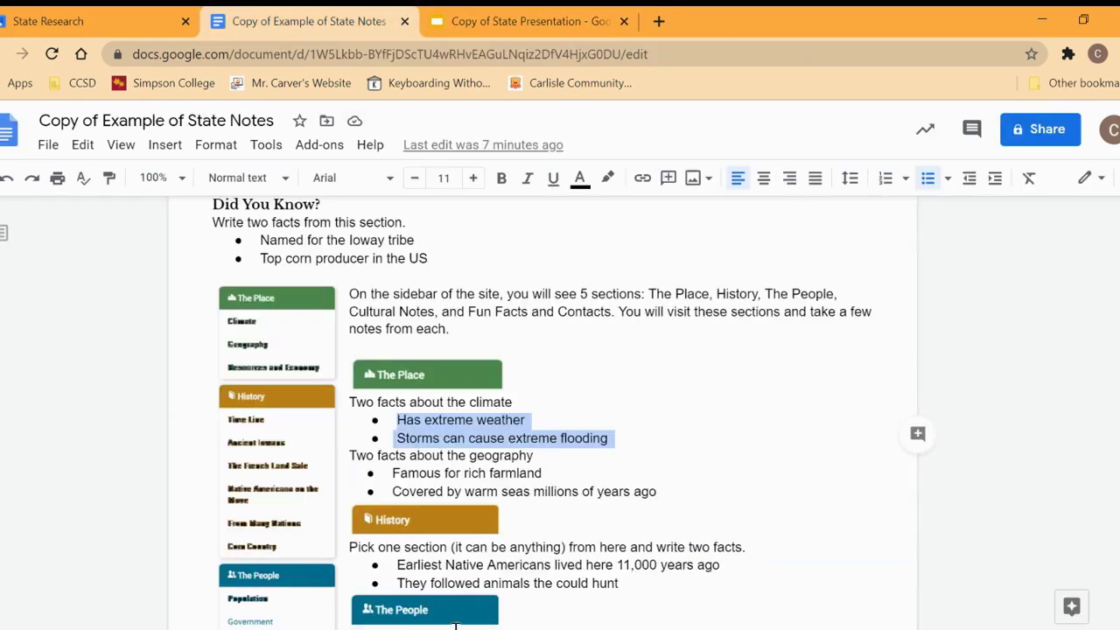
left_click_drag(394, 474, 657, 495)
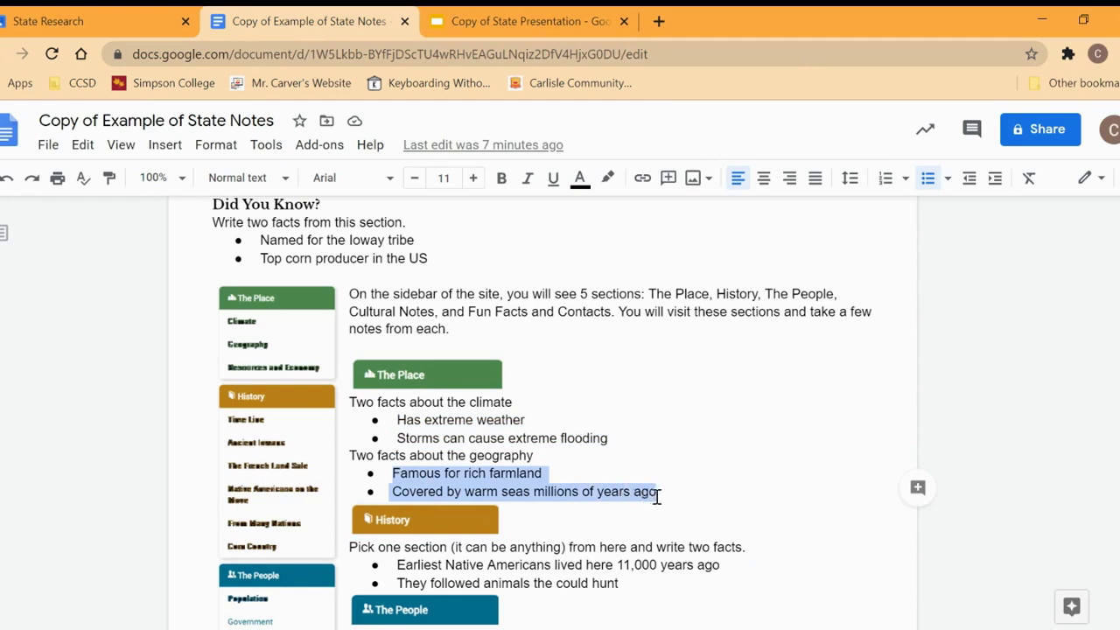
left_click(83, 144)
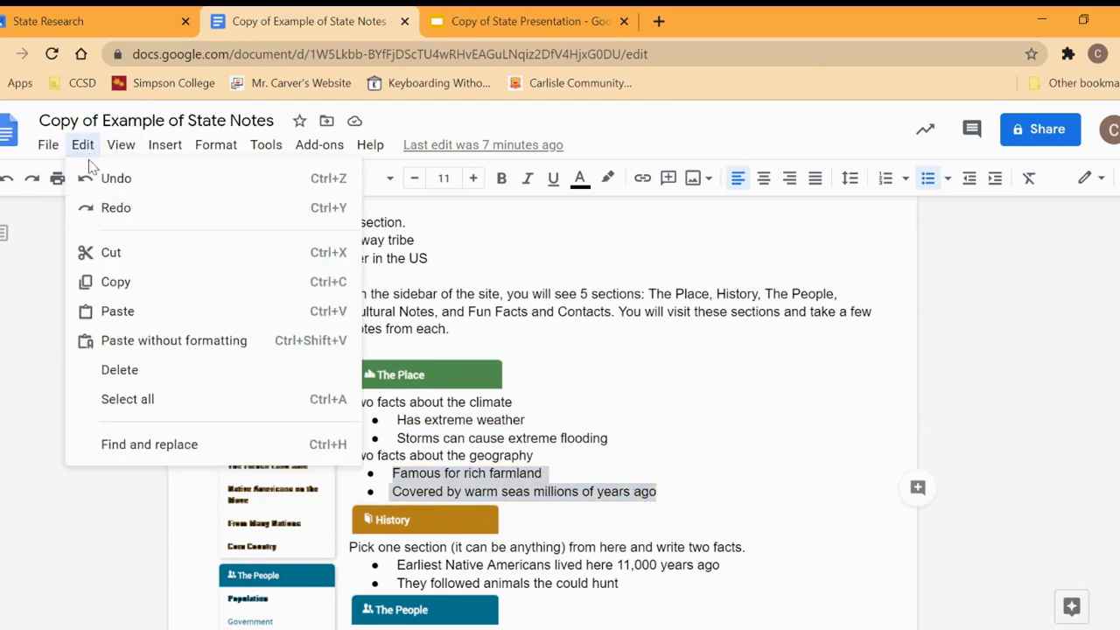
left_click(131, 281)
Paste 'Famous for rich farmland' and 'Covered by warm seas millions of years ago' as bullets under The Geography
left_click(516, 21)
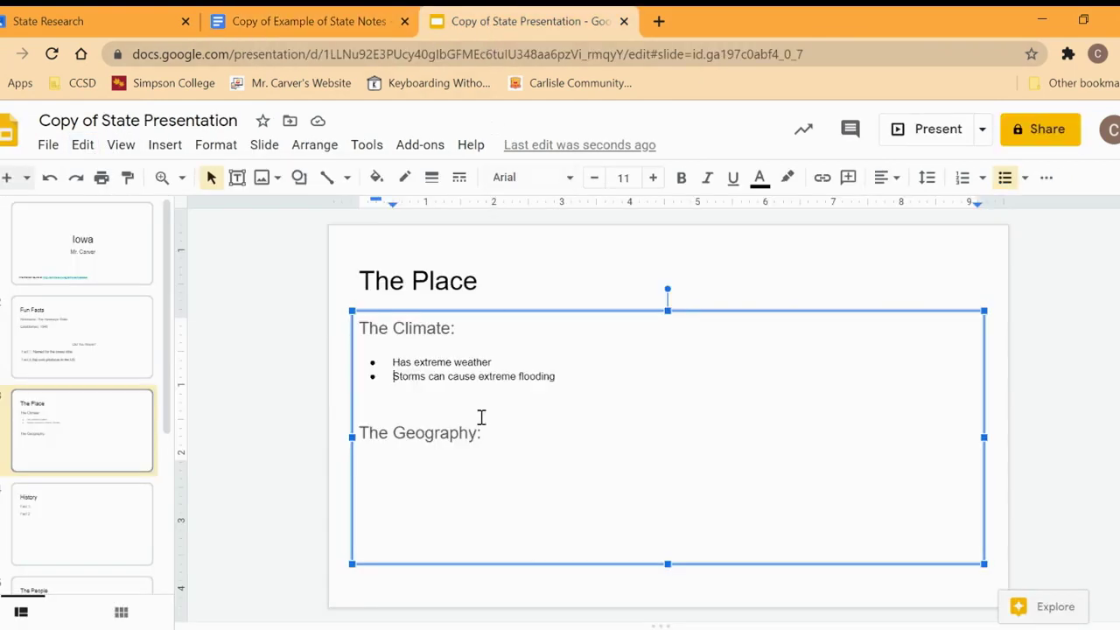
left_click(526, 441)
key("Return")
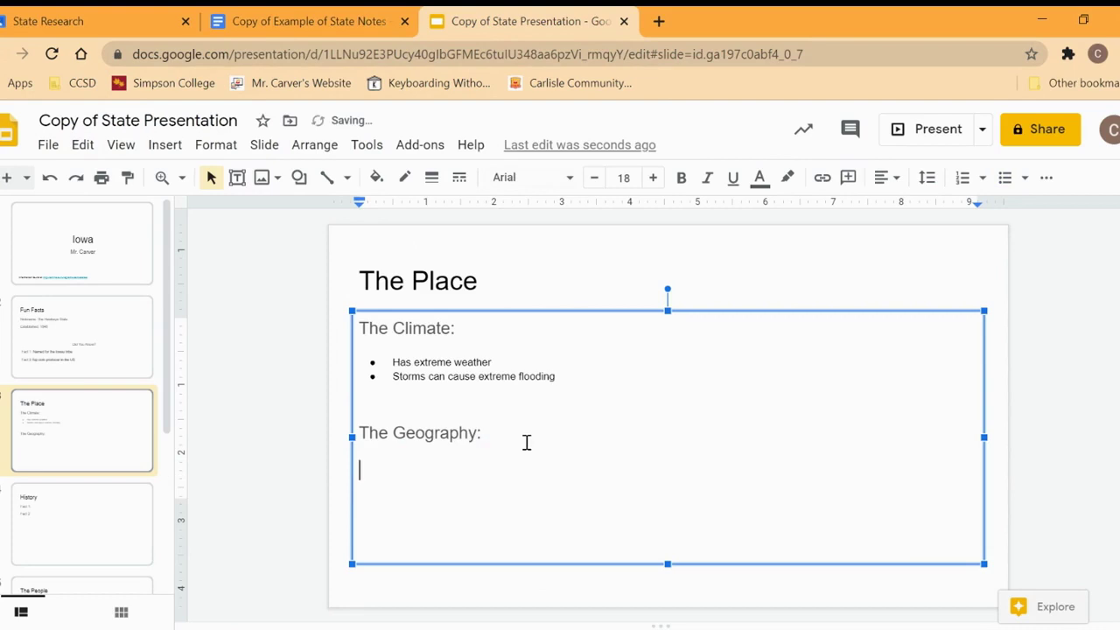
left_click(1004, 177)
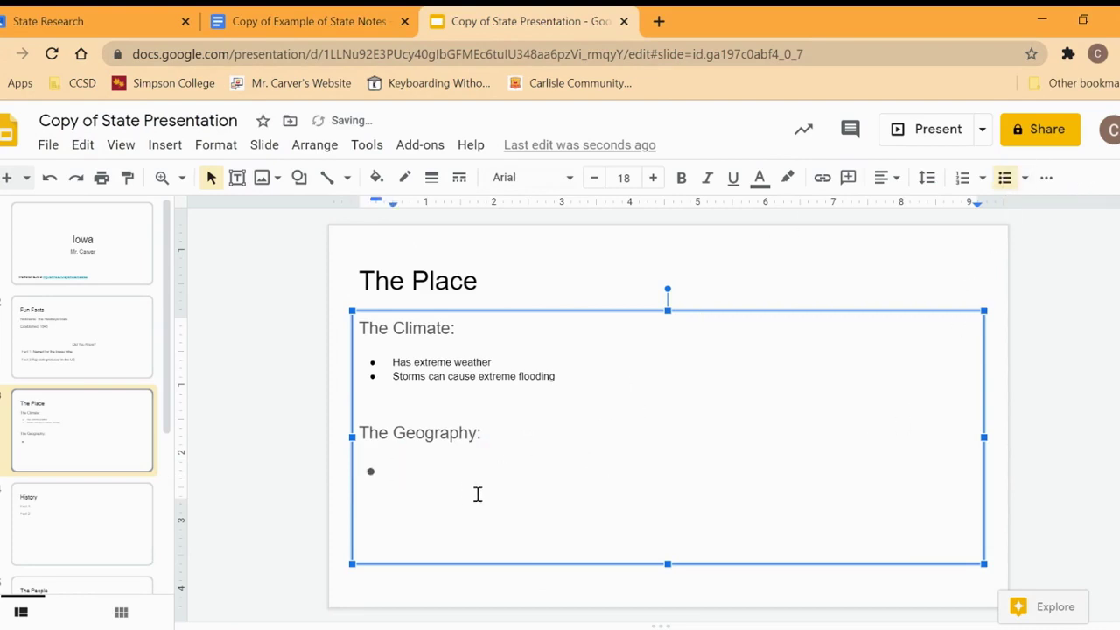
right_click(434, 478)
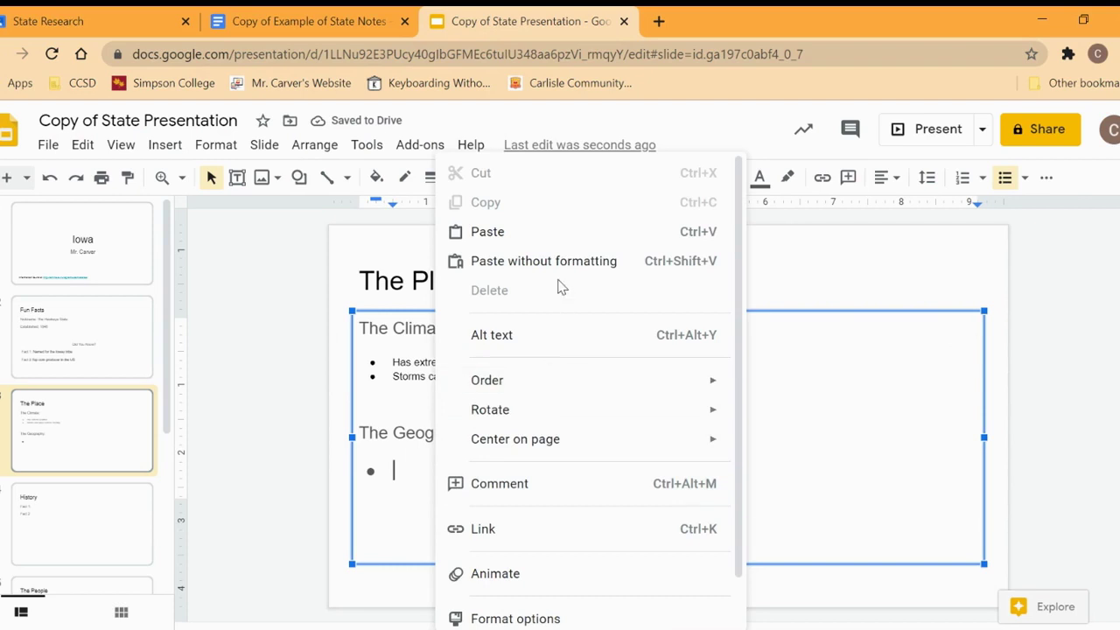
left_click(564, 233)
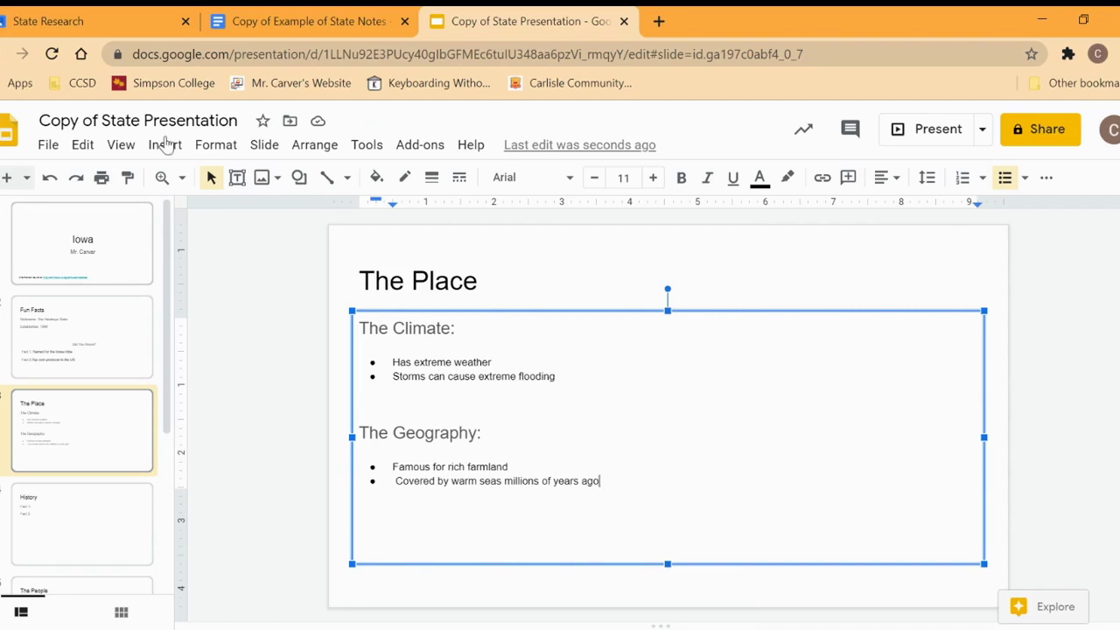
left_click(307, 21)
scroll(543, 394, "down", 1)
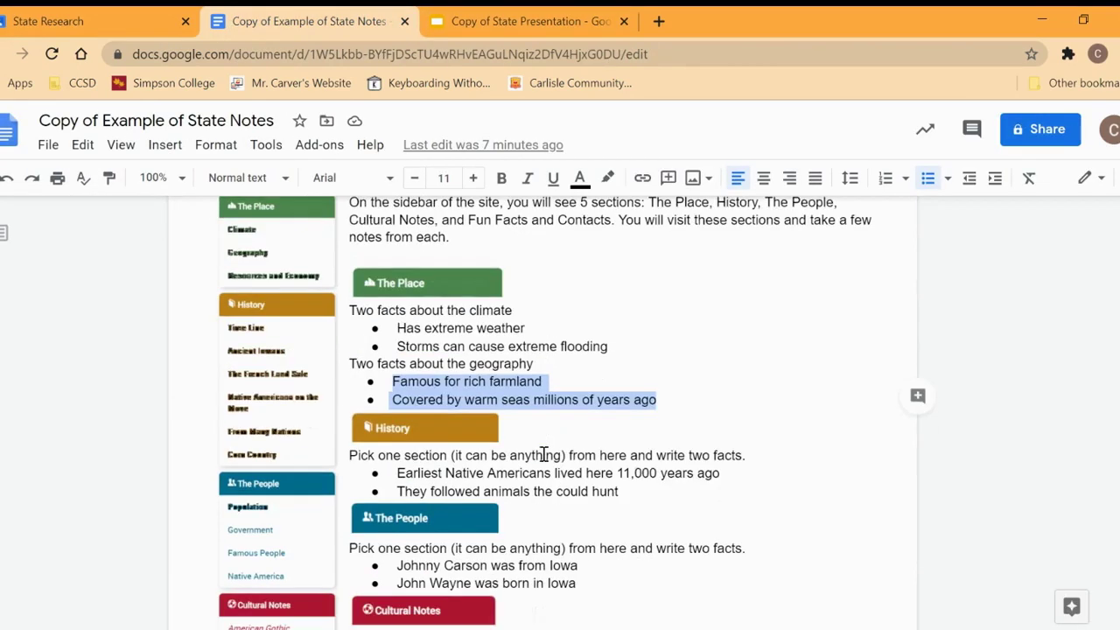
scroll(478, 352, "down", 3)
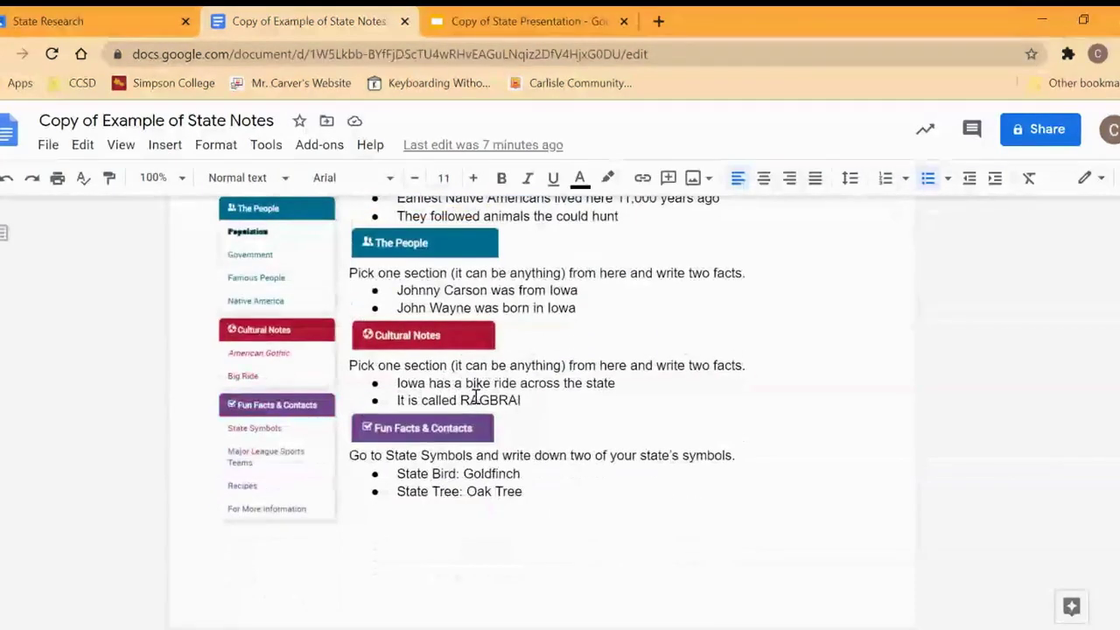
scroll(475, 385, "up", 3)
scroll(487, 392, "up", 2)
scroll(498, 376, "down", 3)
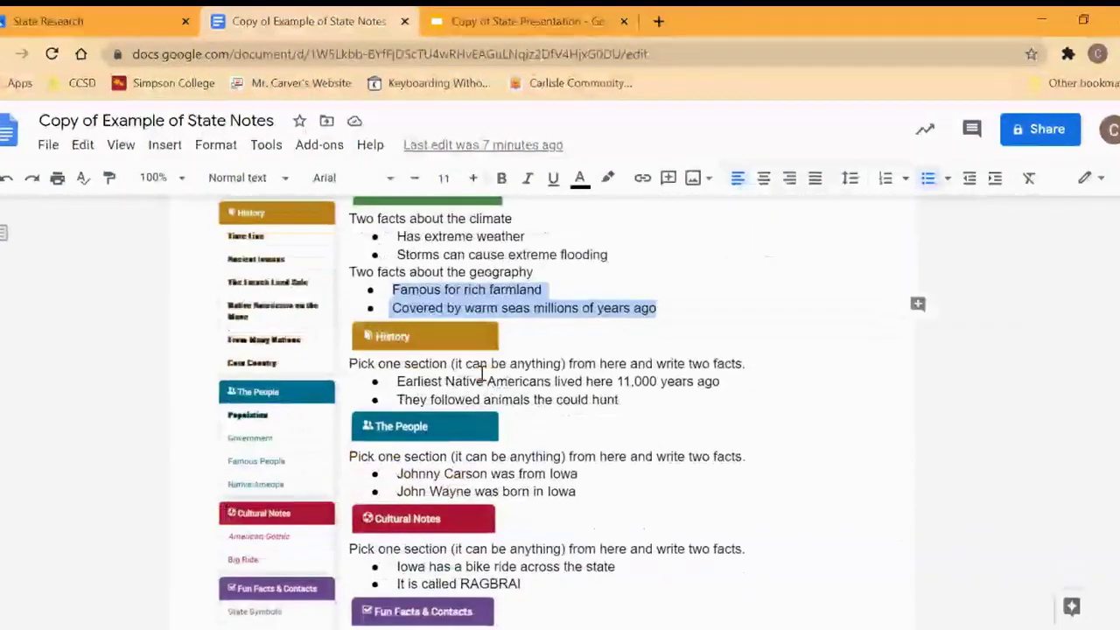
left_click(468, 21)
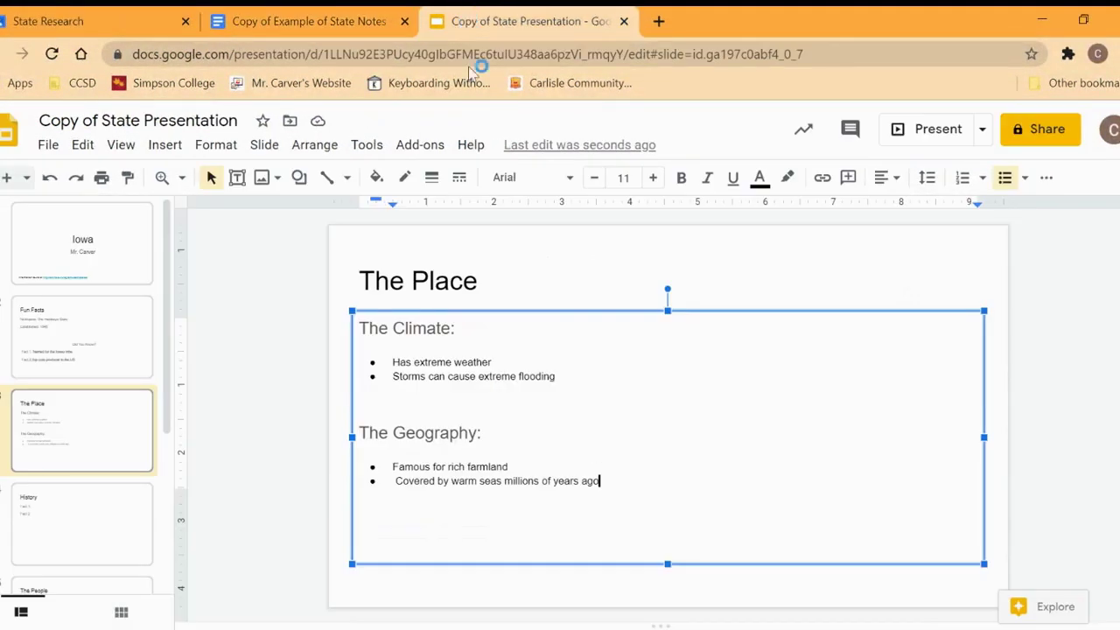
left_click(324, 25)
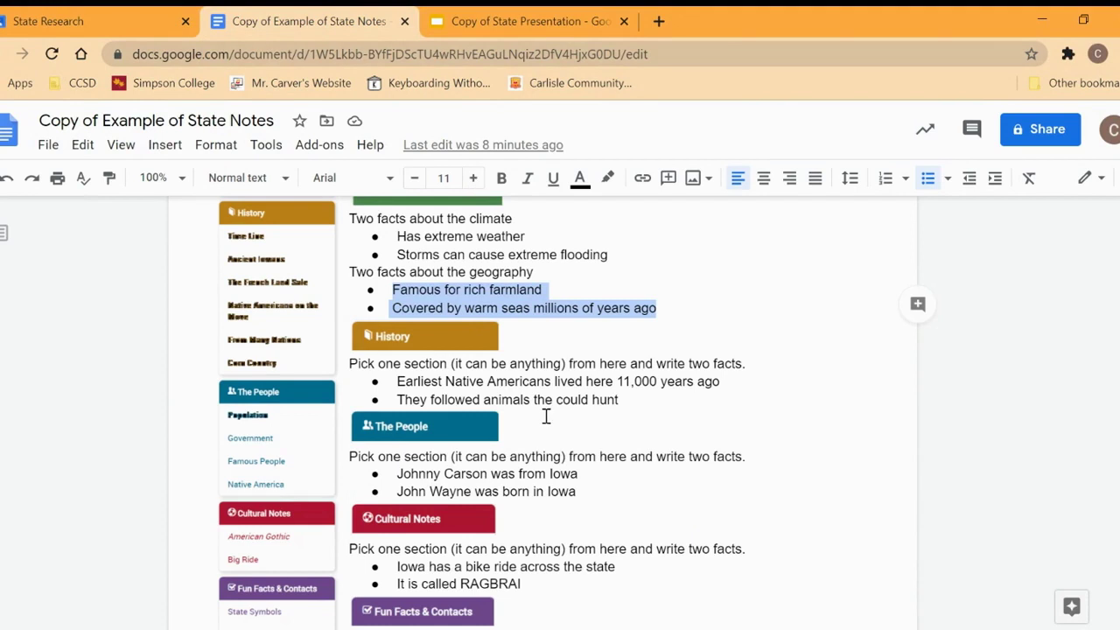
scroll(546, 417, "up", 2)
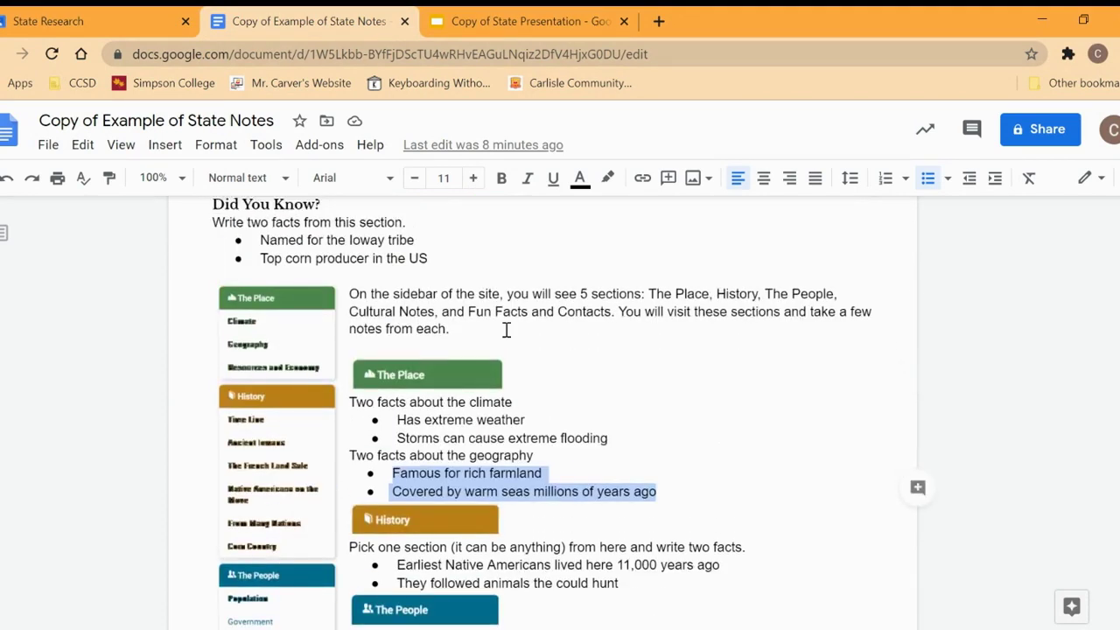
scroll(532, 554, "down", 3)
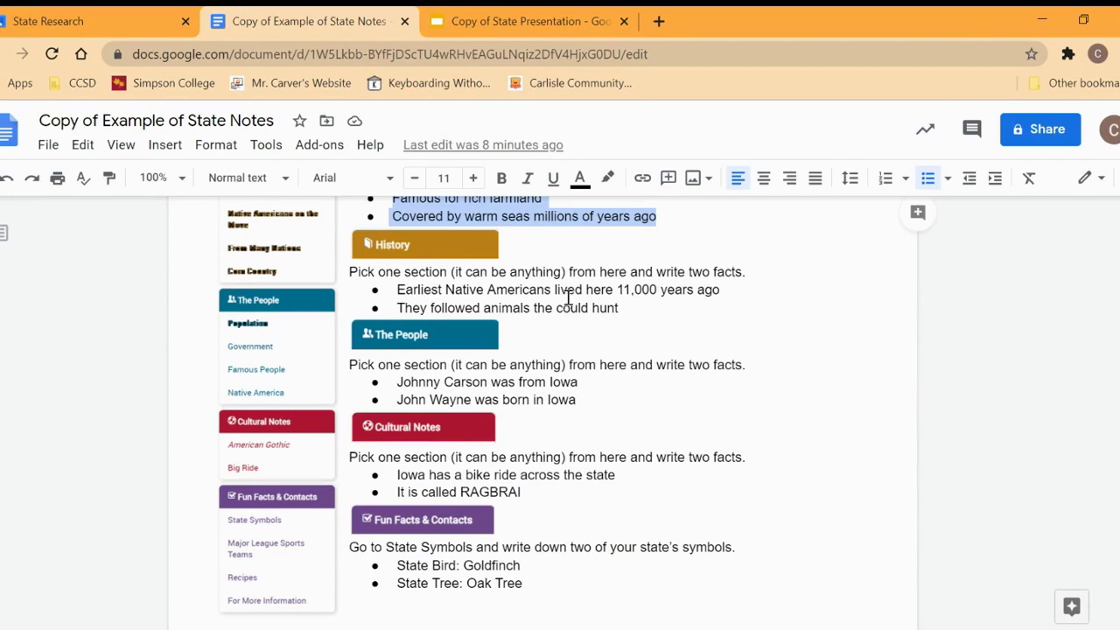
left_click(524, 20)
Step through the History, The People and Cultural Notes slides to reach State Symbols
scroll(121, 440, "down", 2)
left_click(121, 440)
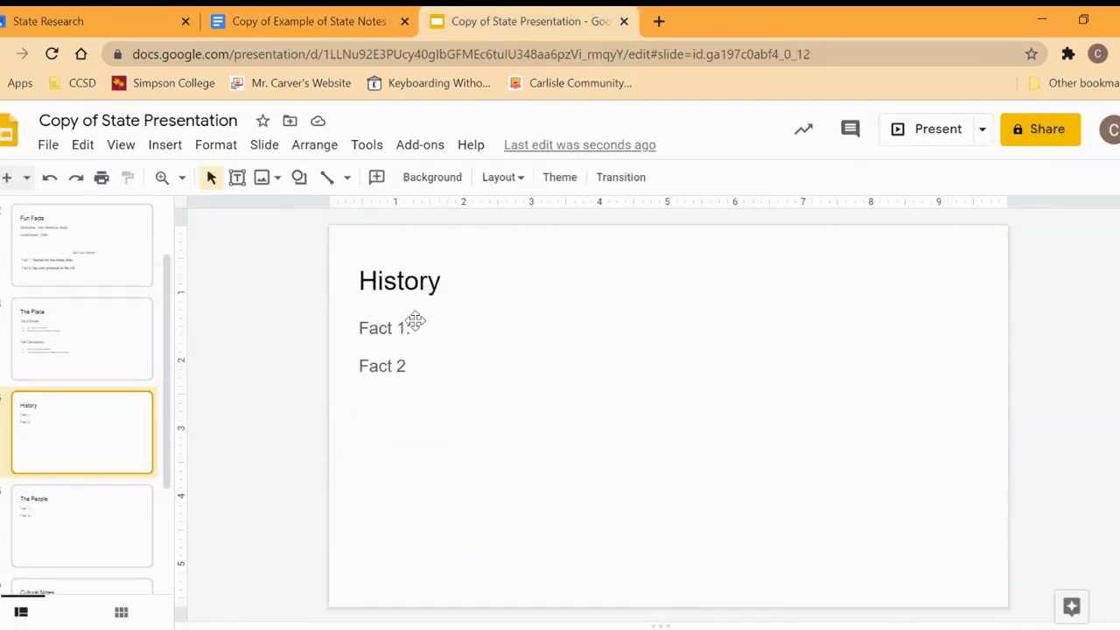
scroll(96, 419, "down", 2)
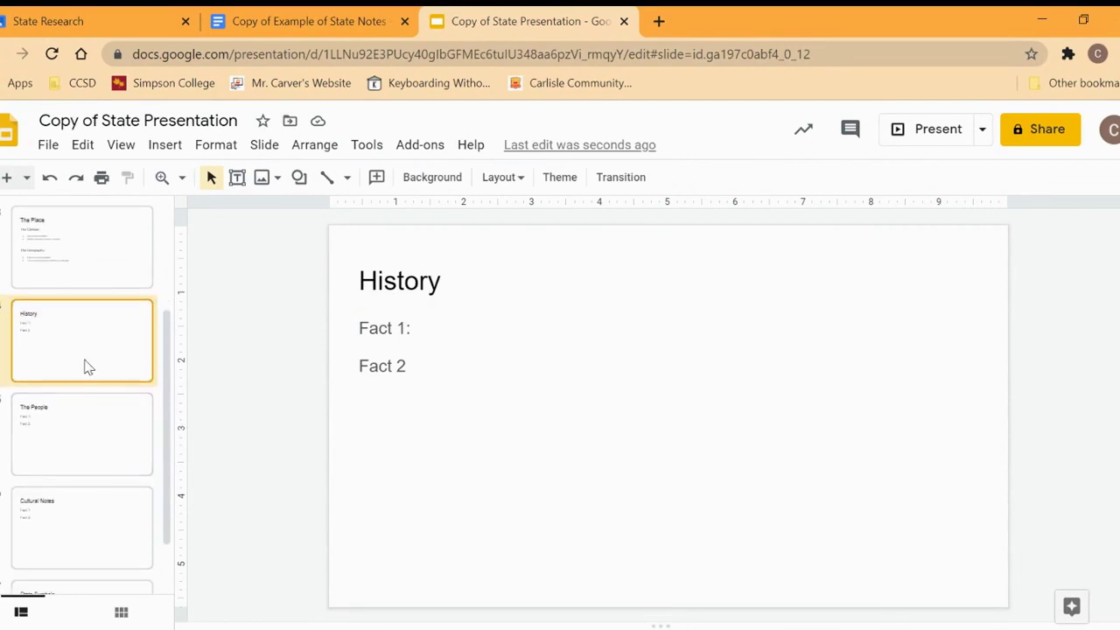
left_click(88, 450)
left_click(88, 434)
left_click(105, 548)
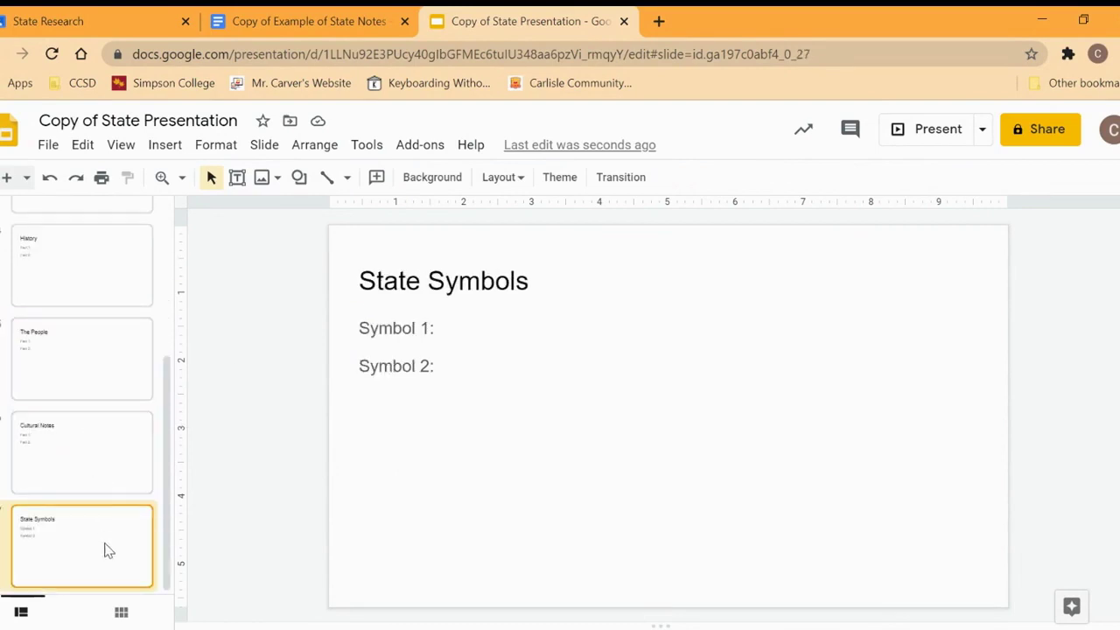
scroll(105, 550, "up", 5)
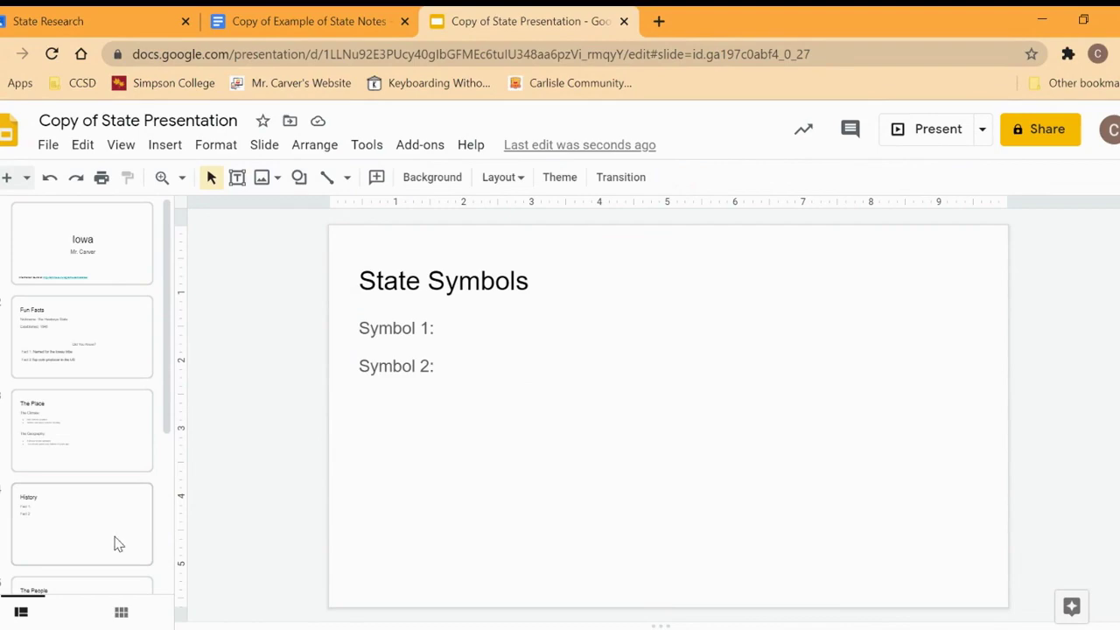